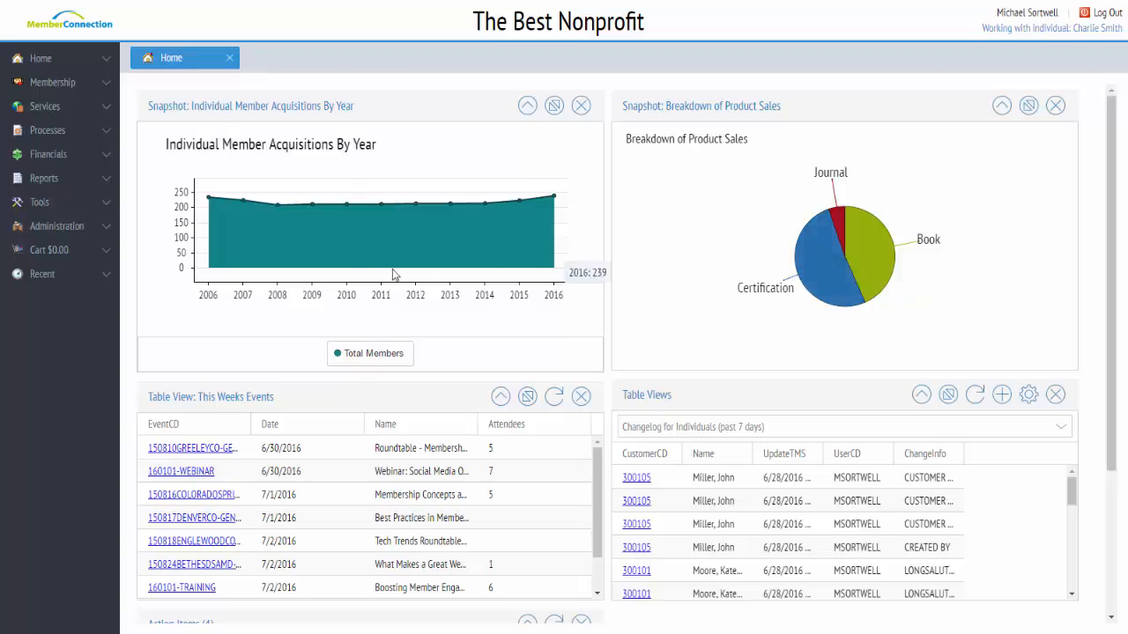
Open the most recently viewed individual's record and start editing its layout, proceeding past the unsaved-changes confirmation
left_click(80, 278)
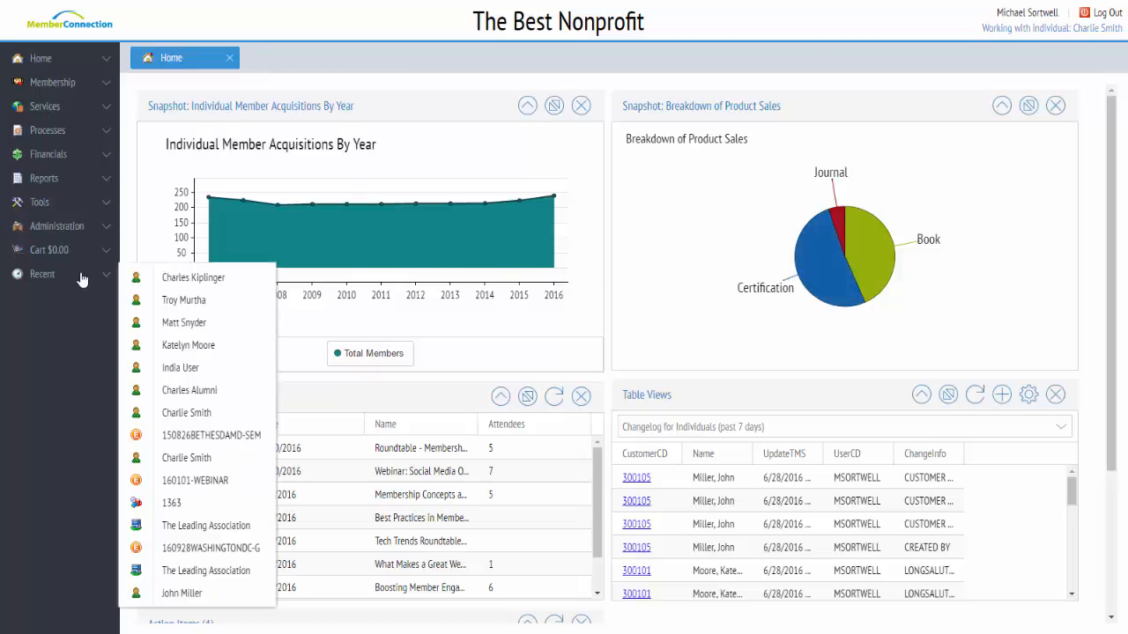
left_click(172, 280)
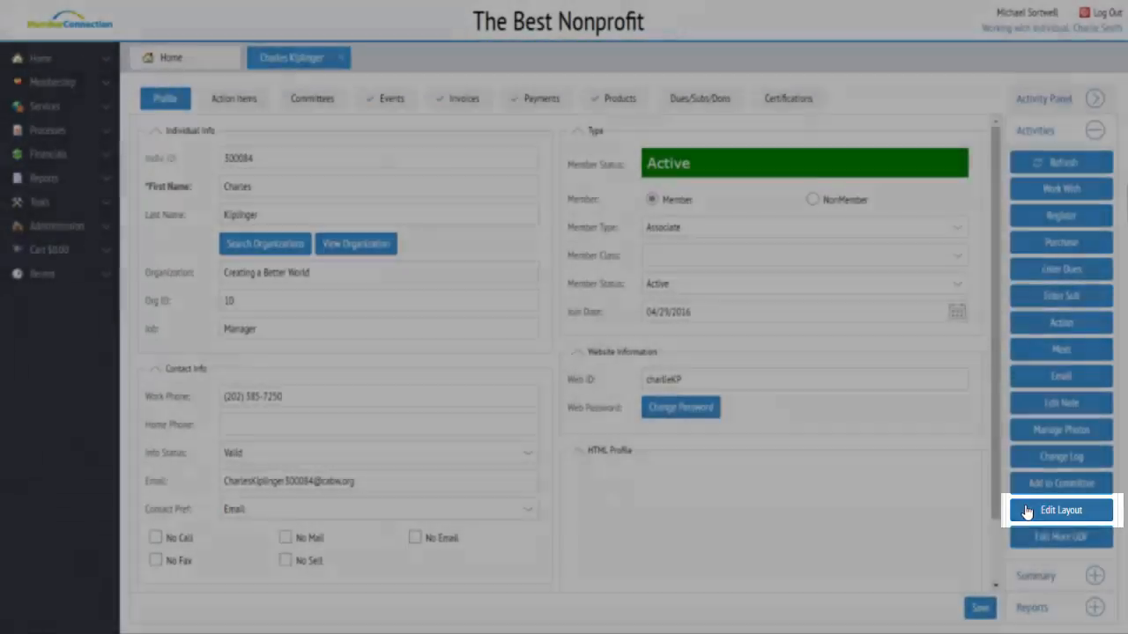
left_click(1028, 510)
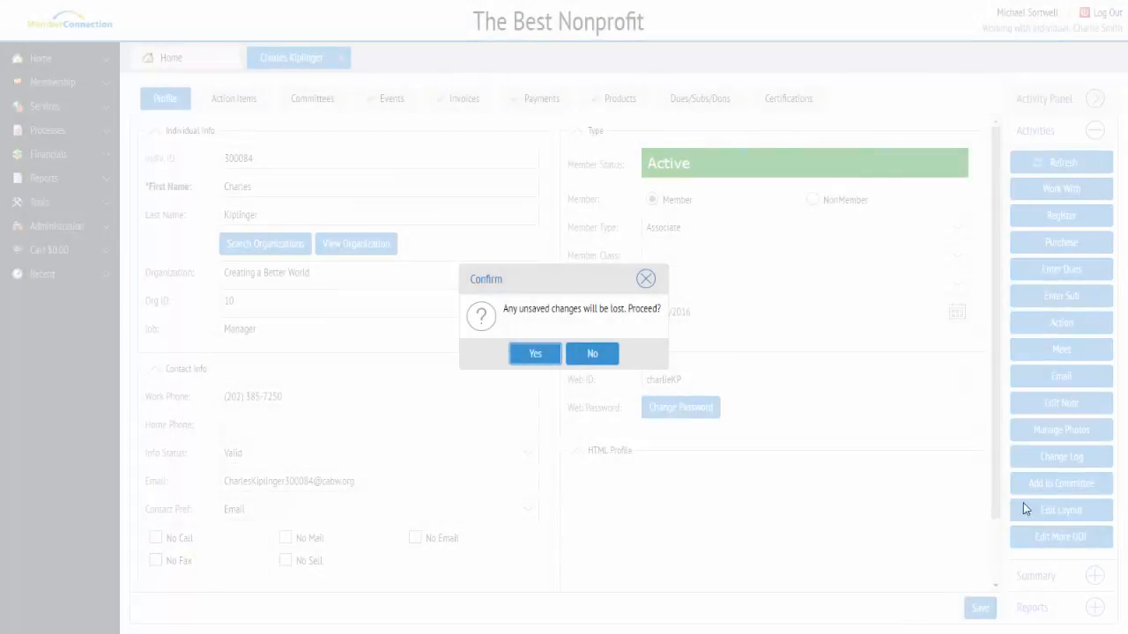
left_click(539, 354)
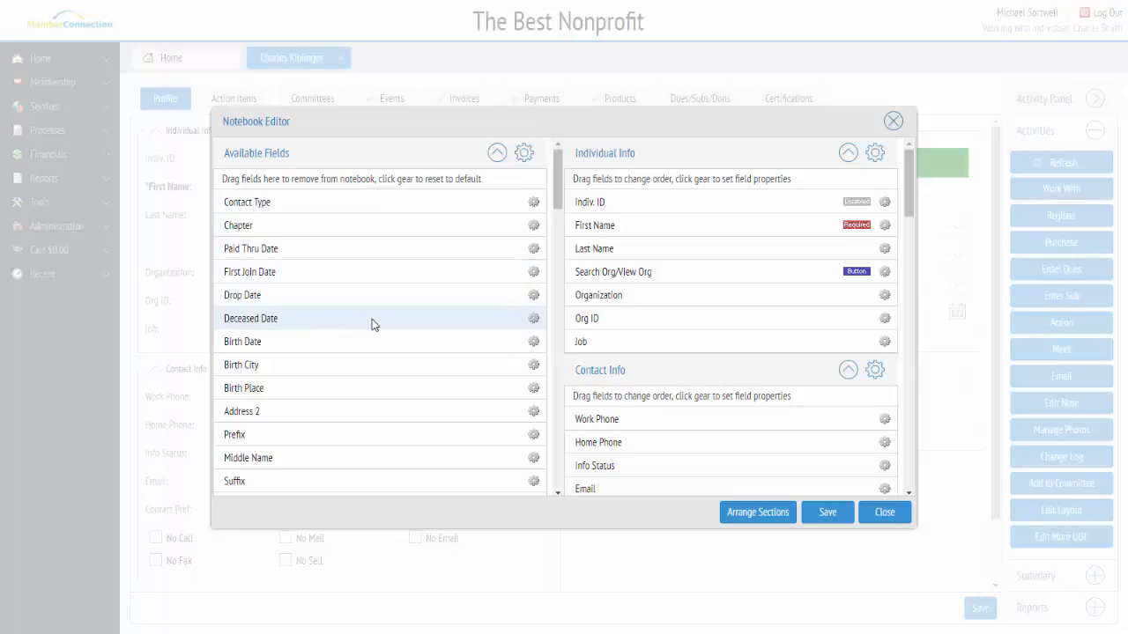
Look through the available fields, tabs and activity buttons in the Notebook Editor
scroll(372, 324, "down", 5)
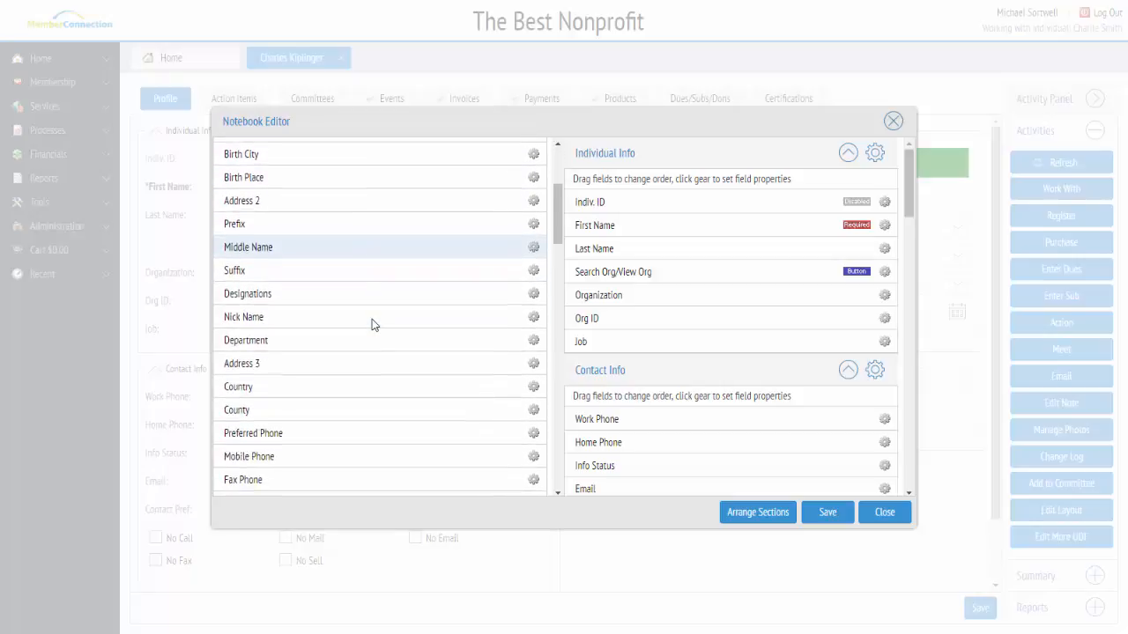
scroll(372, 325, "down", 10)
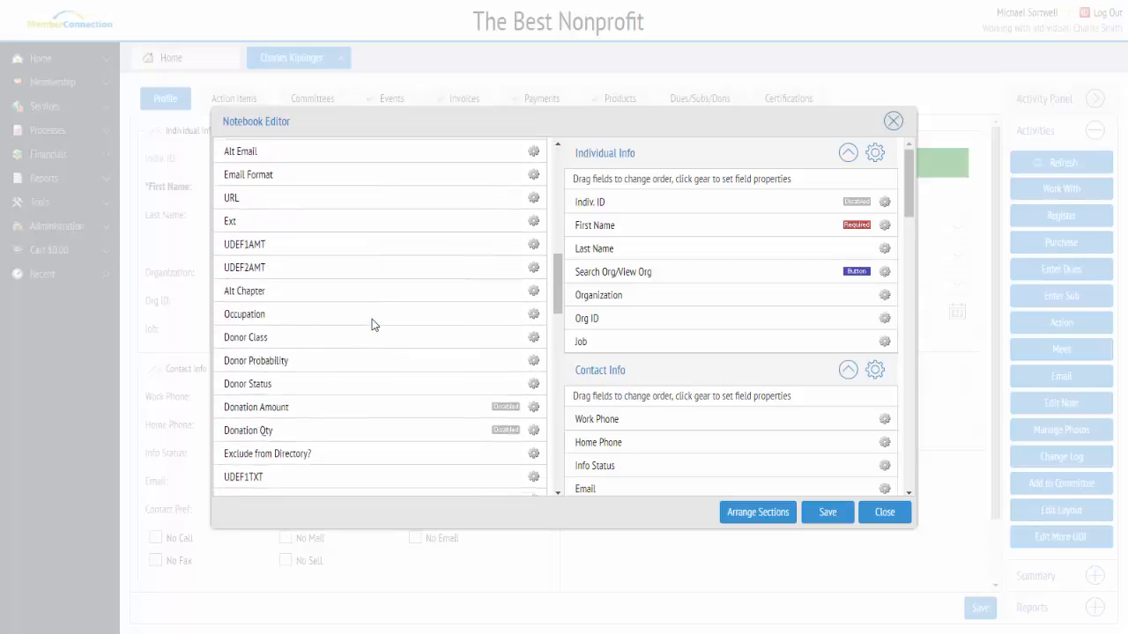
scroll(371, 324, "down", 12)
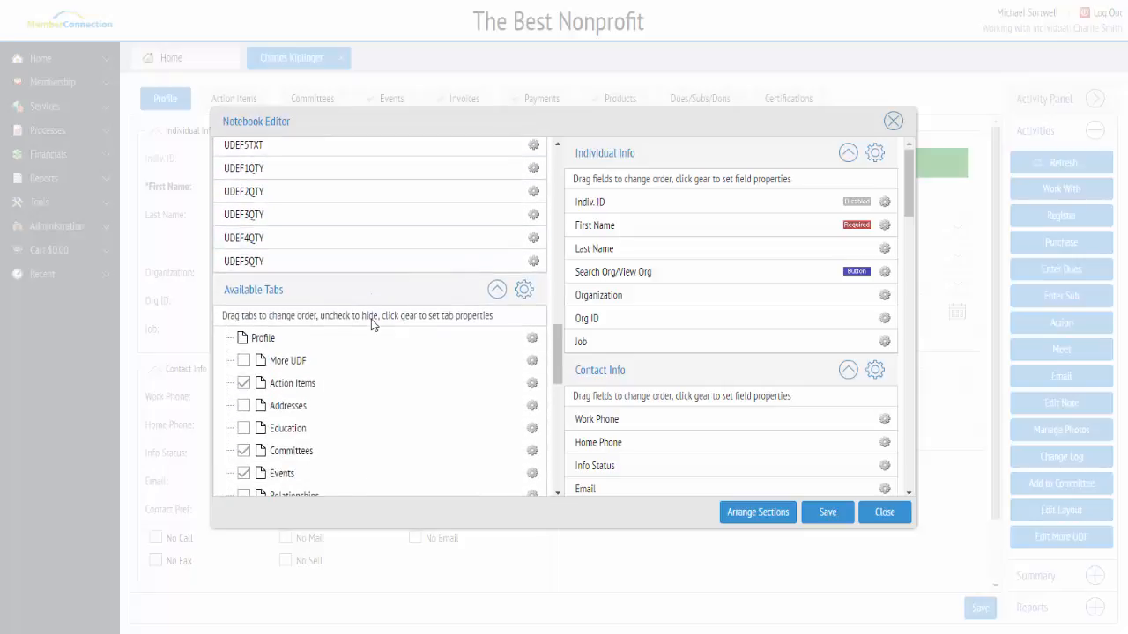
scroll(371, 325, "down", 4)
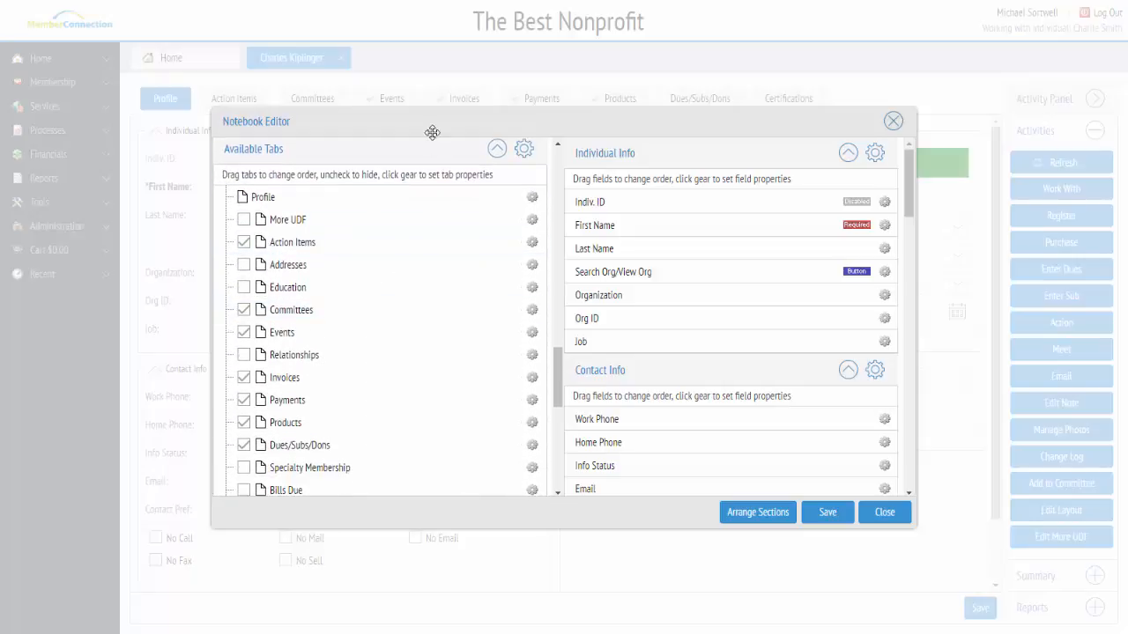
left_click_drag(432, 133, 424, 156)
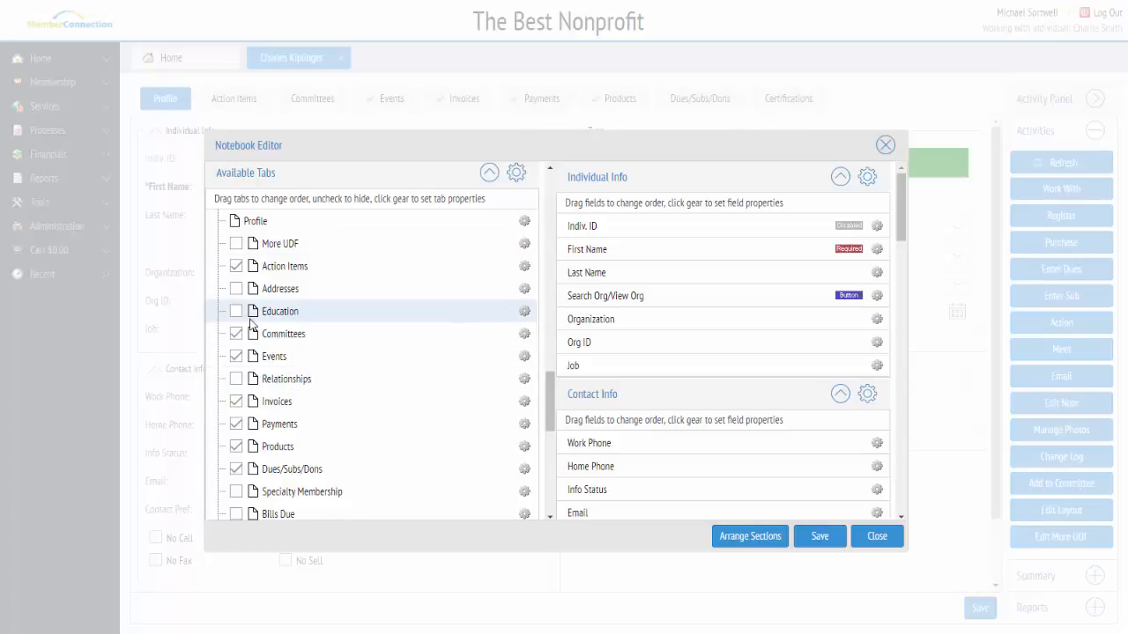
left_click_drag(552, 388, 565, 461)
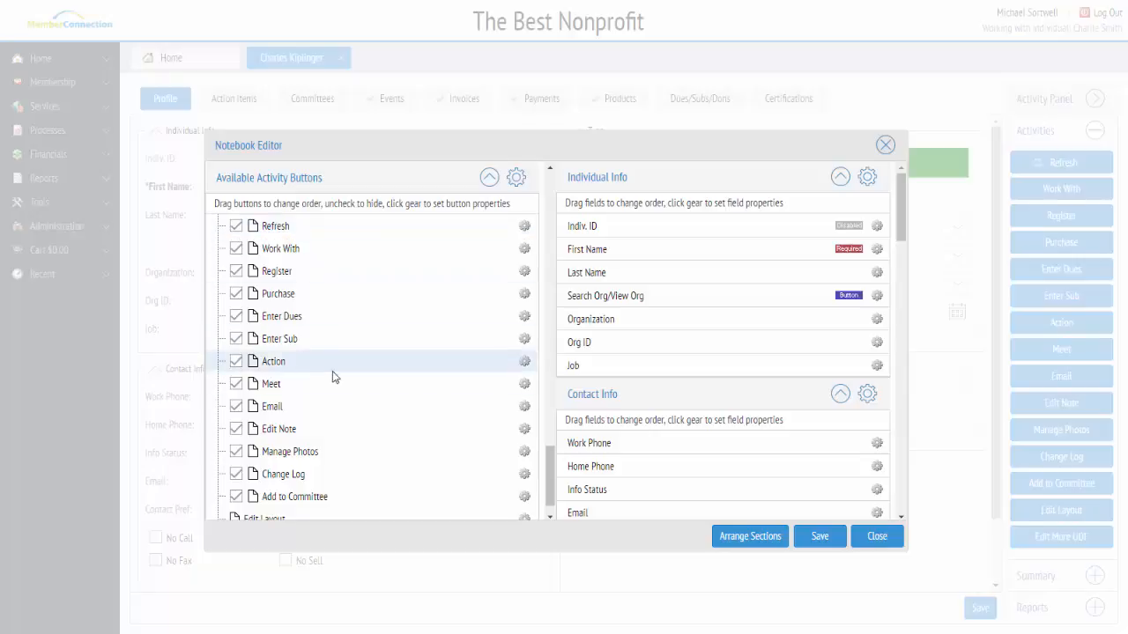
Hide all activity buttons except Refresh, Work With, Register and Edit Layout
scroll(337, 379, "down", 1)
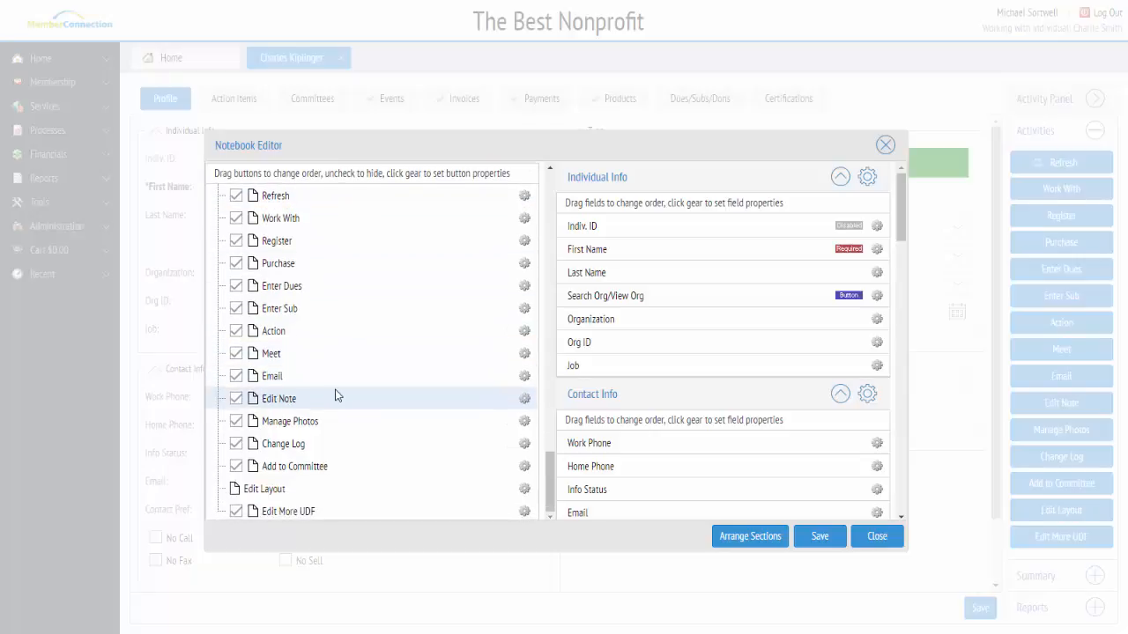
left_click(236, 511)
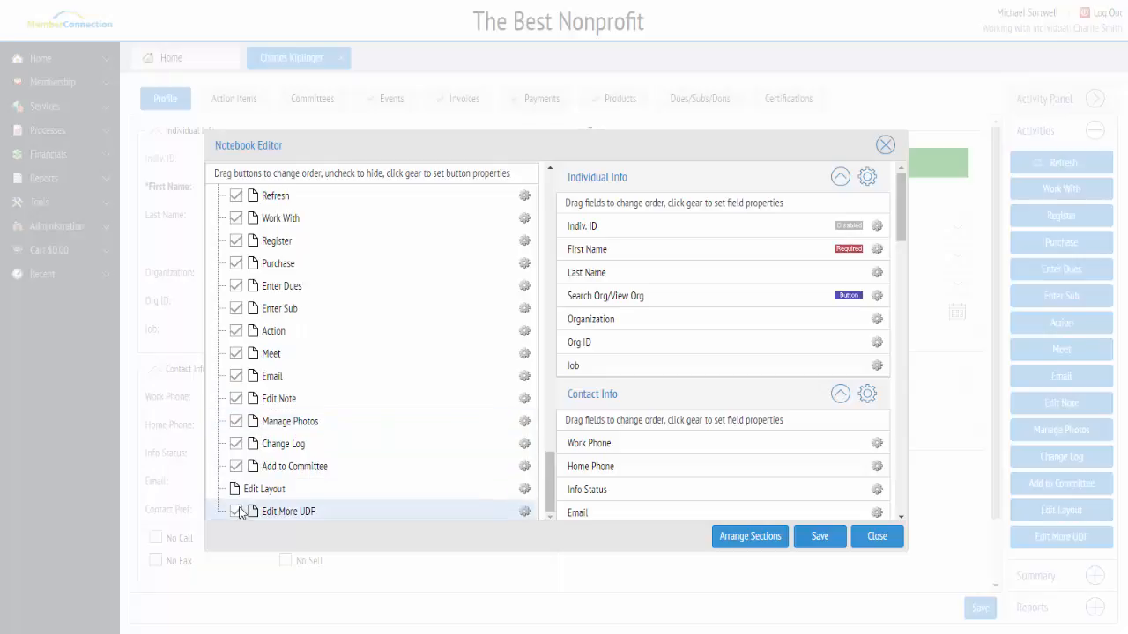
left_click(237, 465)
left_click(237, 442)
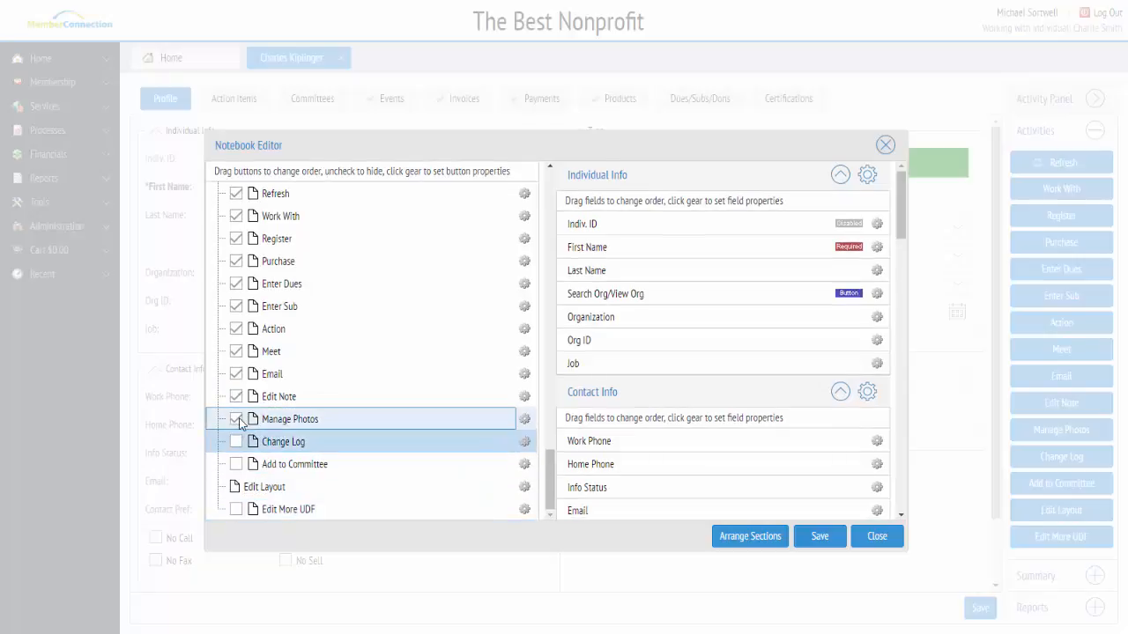
left_click(236, 419)
left_click(236, 396)
left_click(236, 374)
left_click(236, 352)
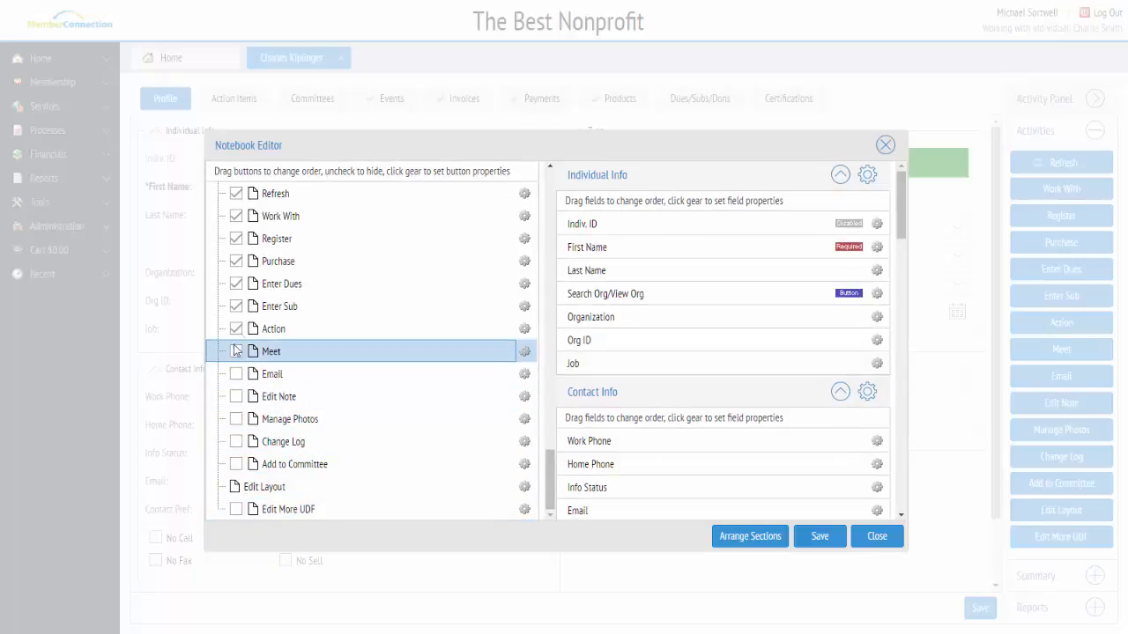
left_click(236, 328)
left_click(236, 306)
left_click(235, 284)
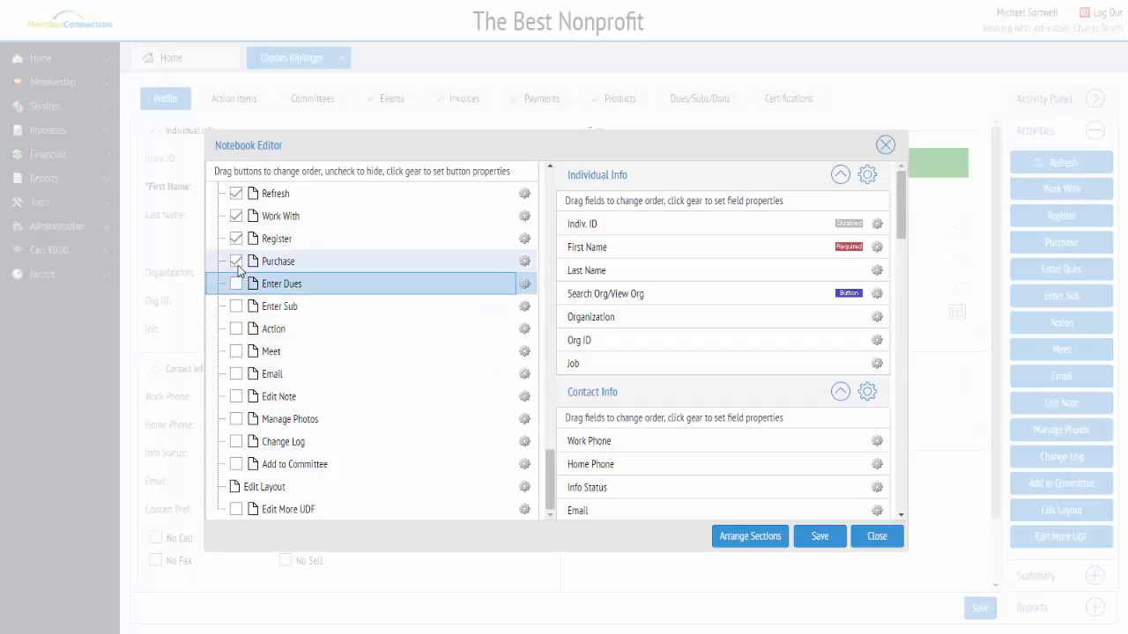
left_click(237, 262)
Hide the Certifications, Dues/Subs/Dons, Products, Payments and Invoices tabs, and save and close the layout
left_click_drag(546, 459, 549, 395)
scroll(549, 395, "down", 1)
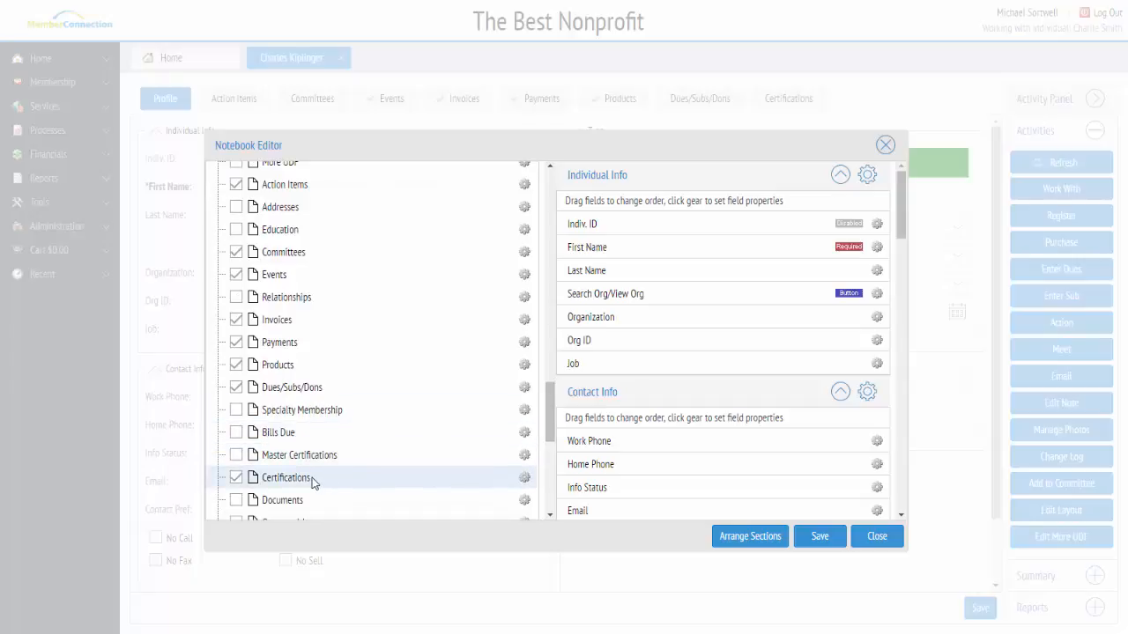
left_click(236, 479)
left_click(236, 388)
left_click(236, 365)
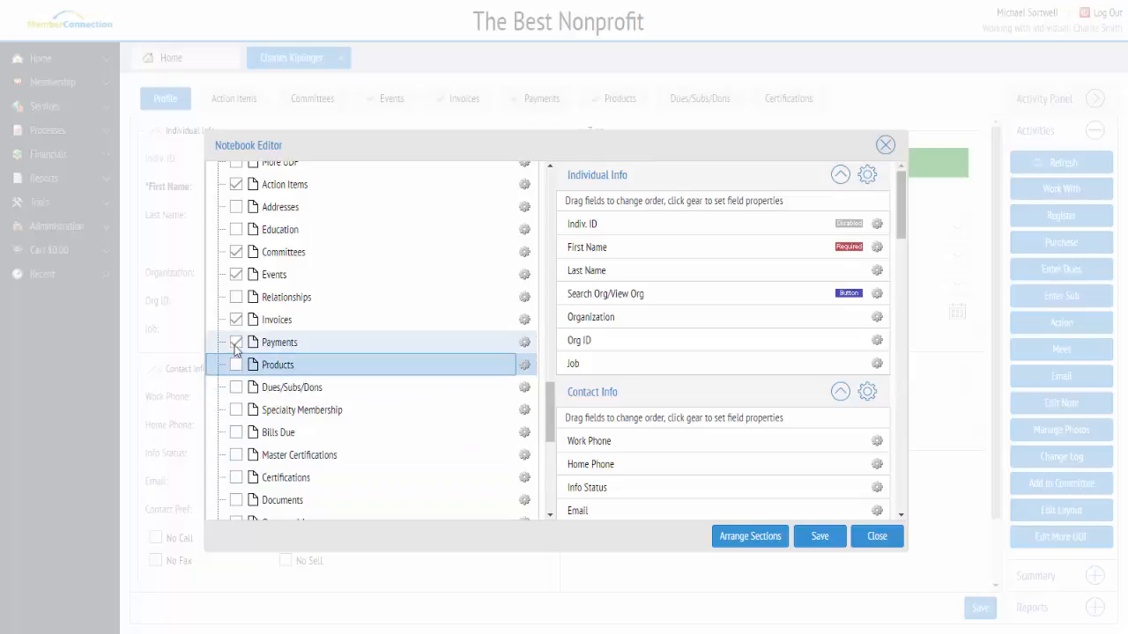
left_click(236, 342)
left_click(236, 319)
scroll(264, 388, "up", 2)
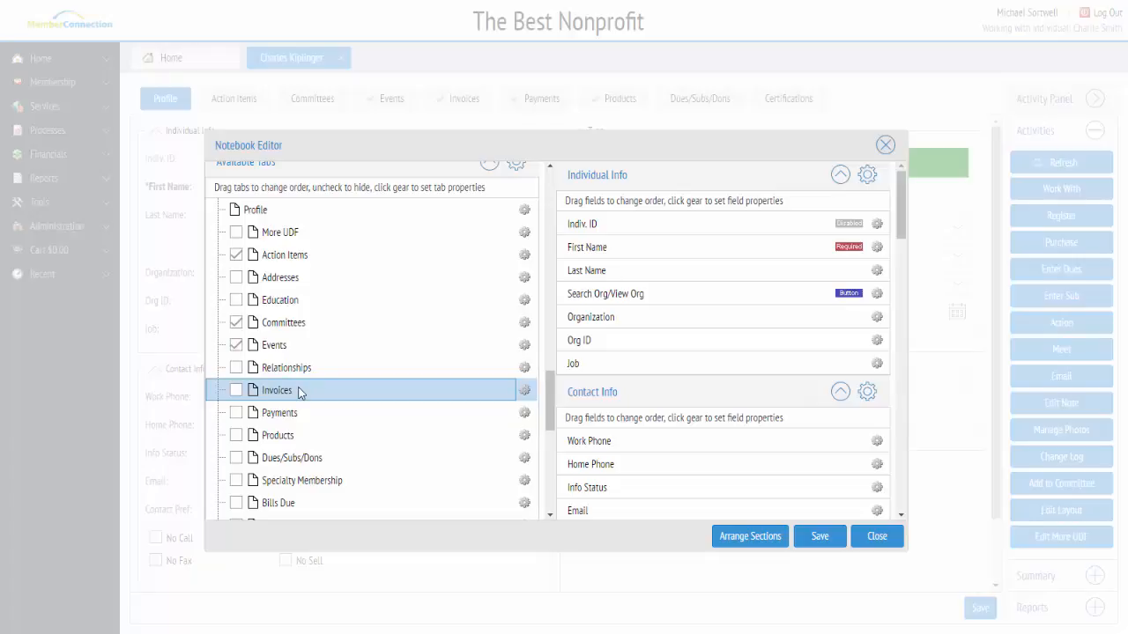
left_click(818, 538)
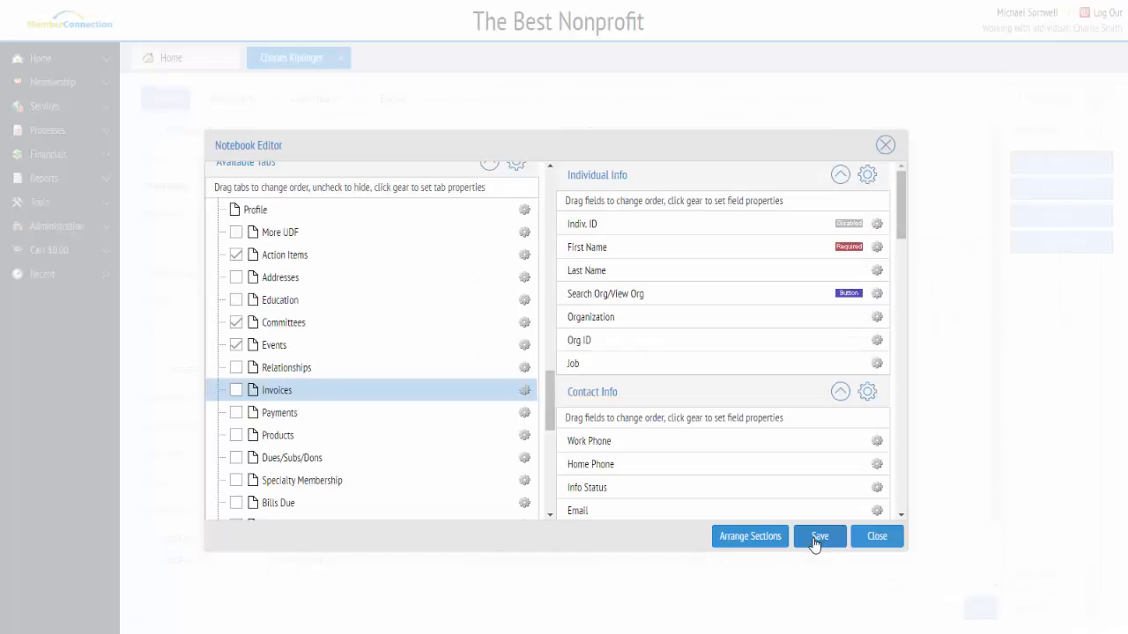
left_click(876, 536)
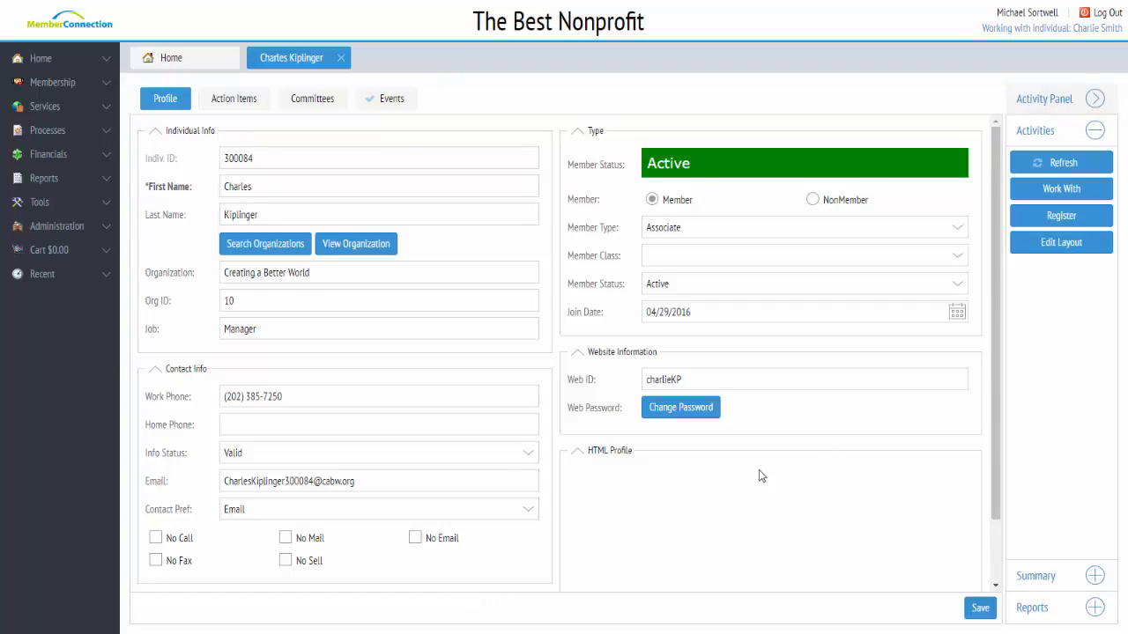
Reopen the layout editor and add the Contact Type field above Work Phone in the Contact Info section
left_click(1068, 245)
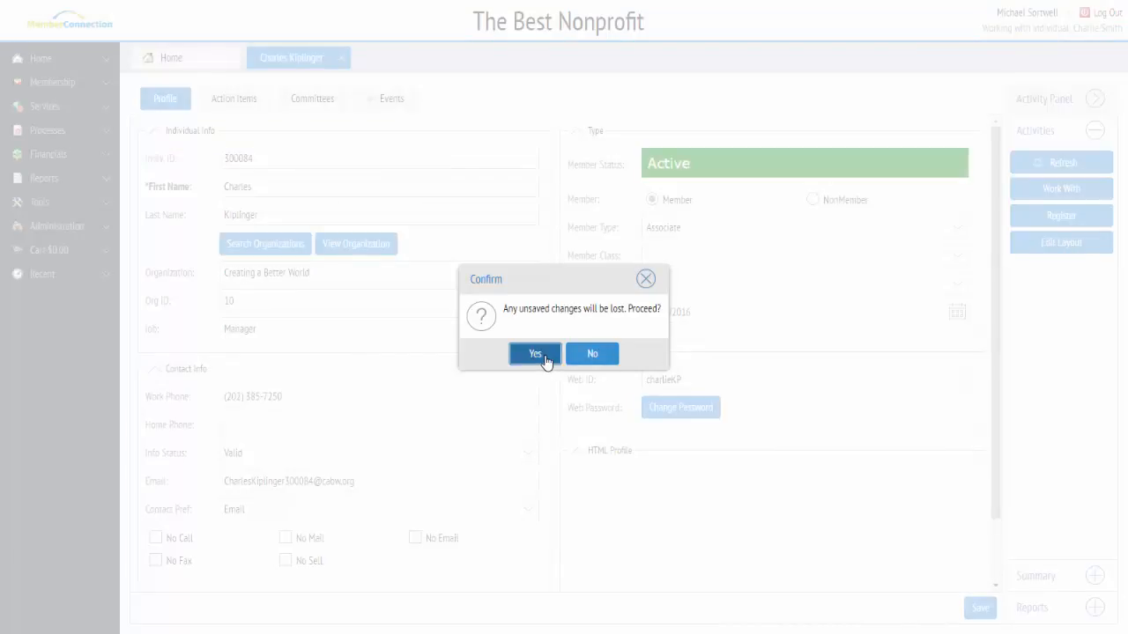
left_click(536, 354)
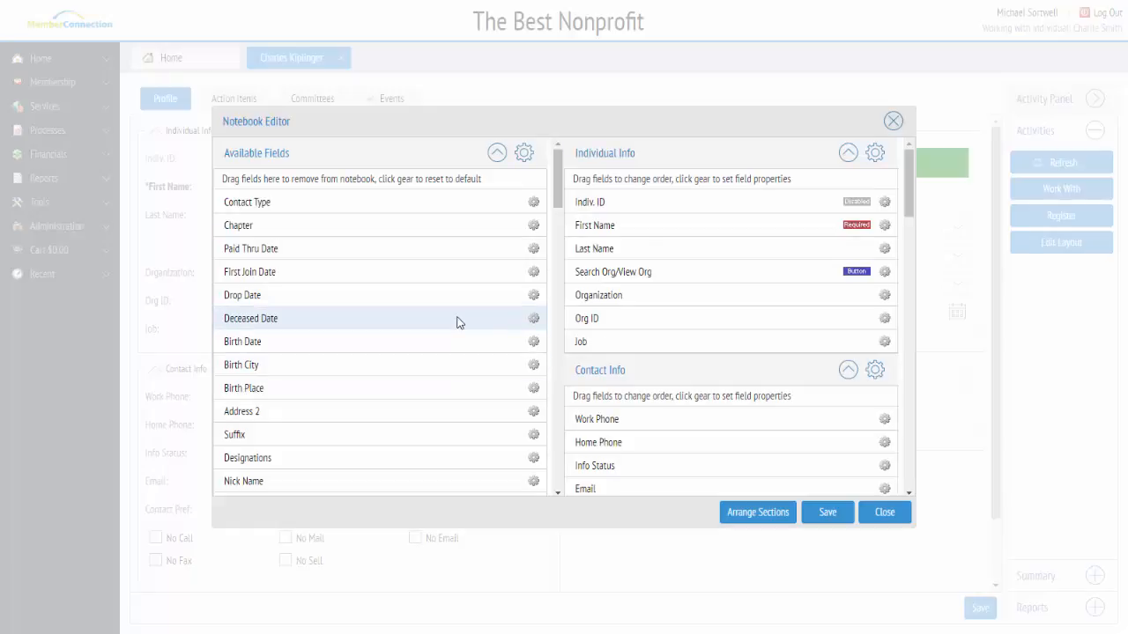
left_click(356, 210)
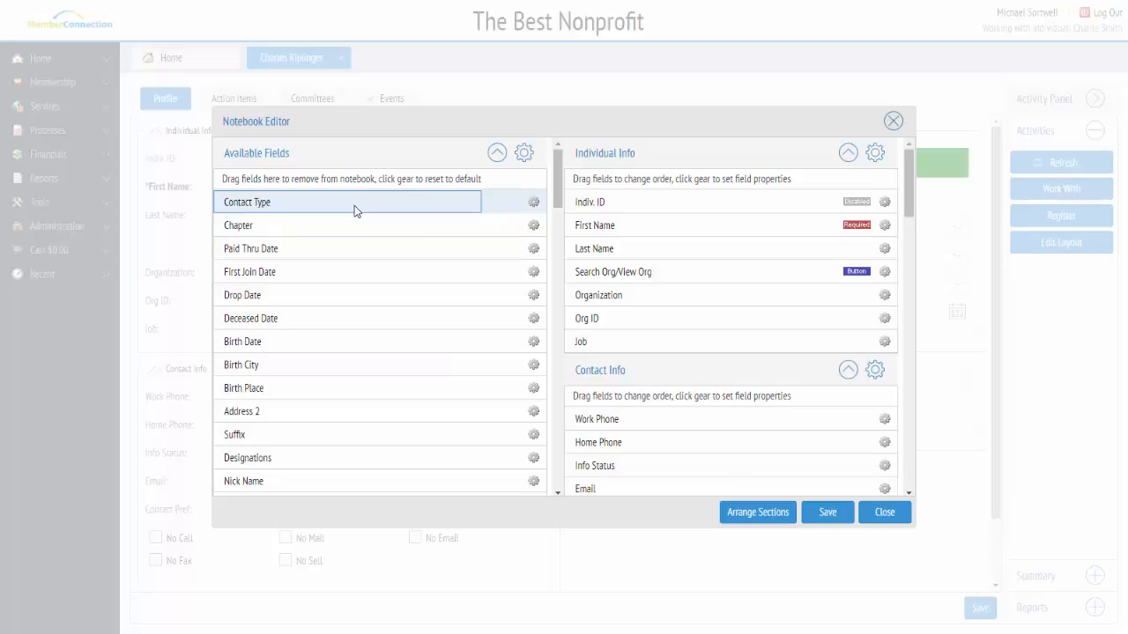
left_click_drag(354, 205, 636, 411)
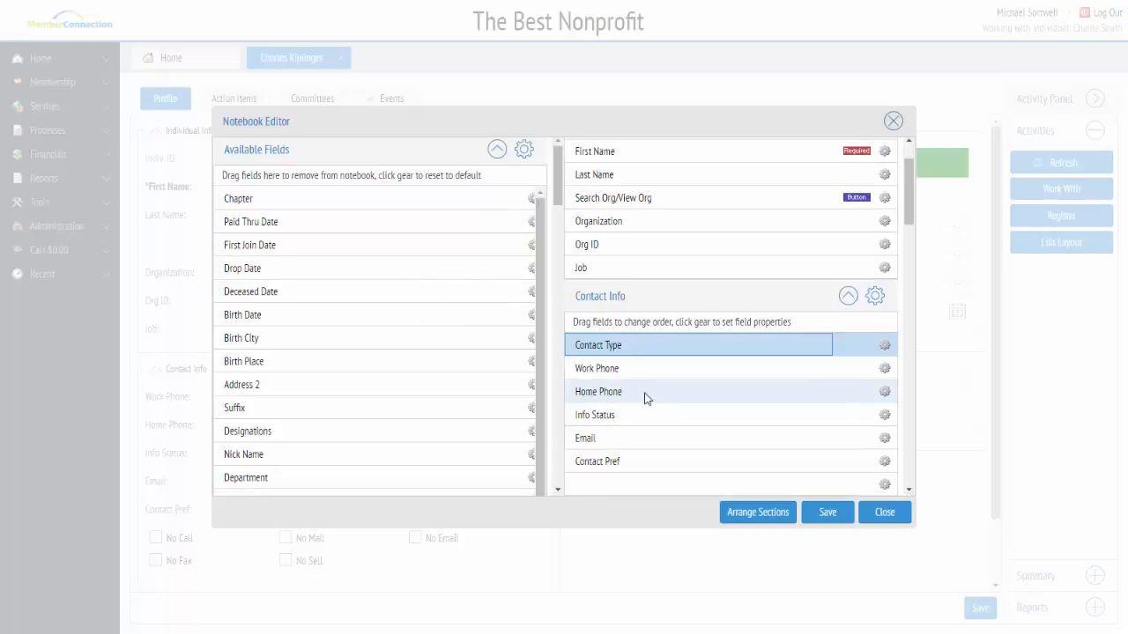
Remove the Home Phone field from the Contact Info section by returning it to the available fields, and save and close the layout
left_click(645, 398)
left_click_drag(584, 393, 351, 339)
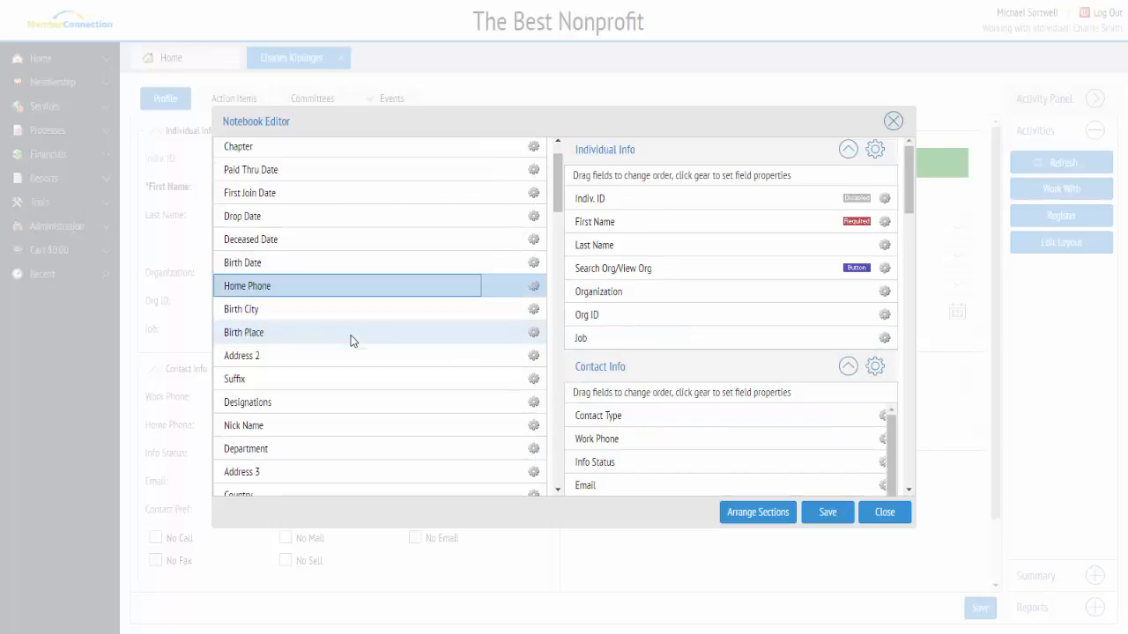
scroll(652, 396, "down", 1)
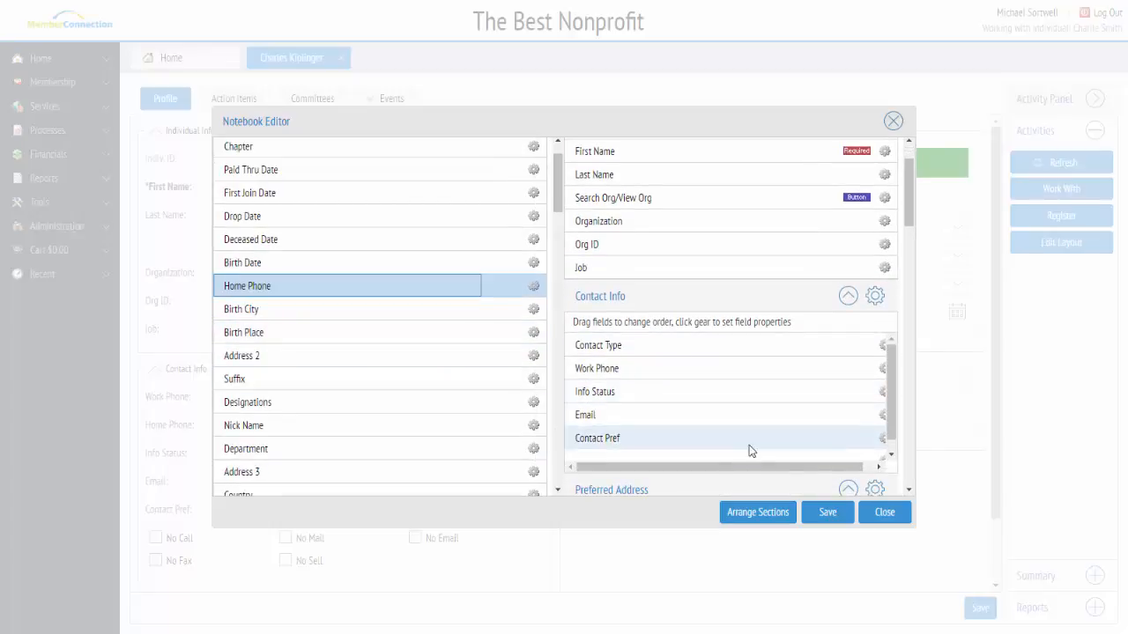
left_click(825, 513)
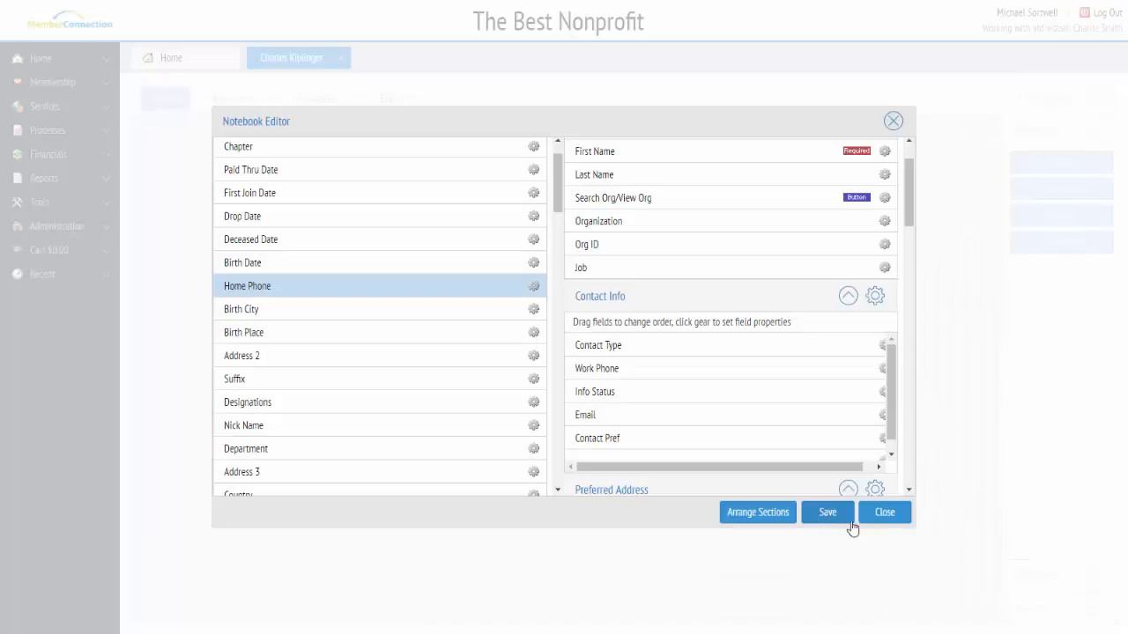
left_click(884, 513)
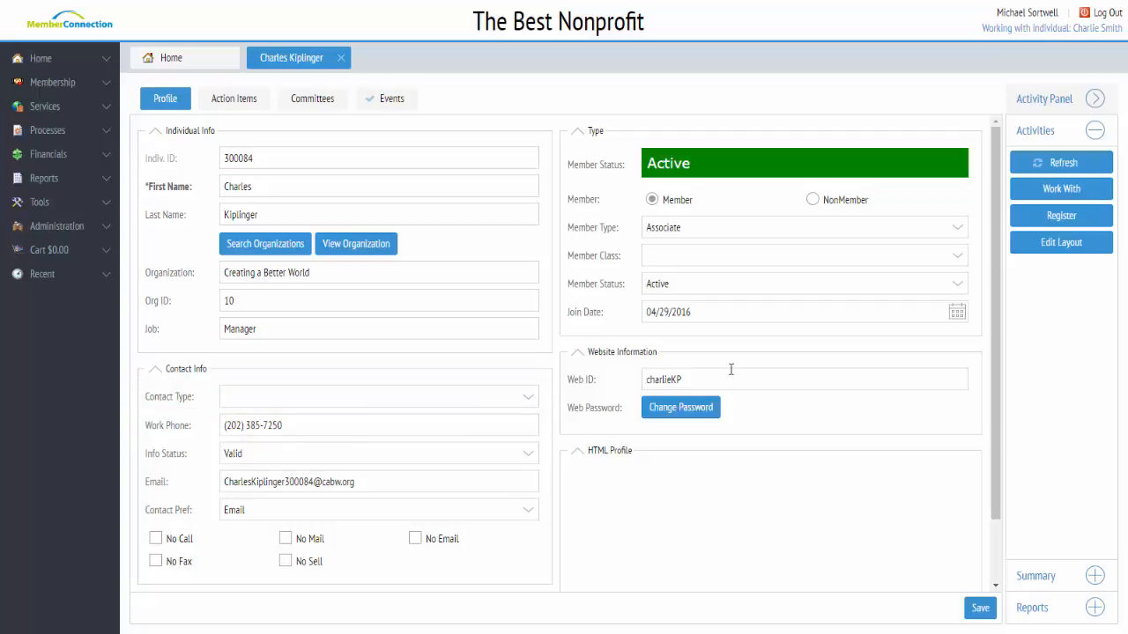
Reopen the layout editor, retitle the Job field in the Individual Info section as Position, and save and close the layout
left_click(1052, 252)
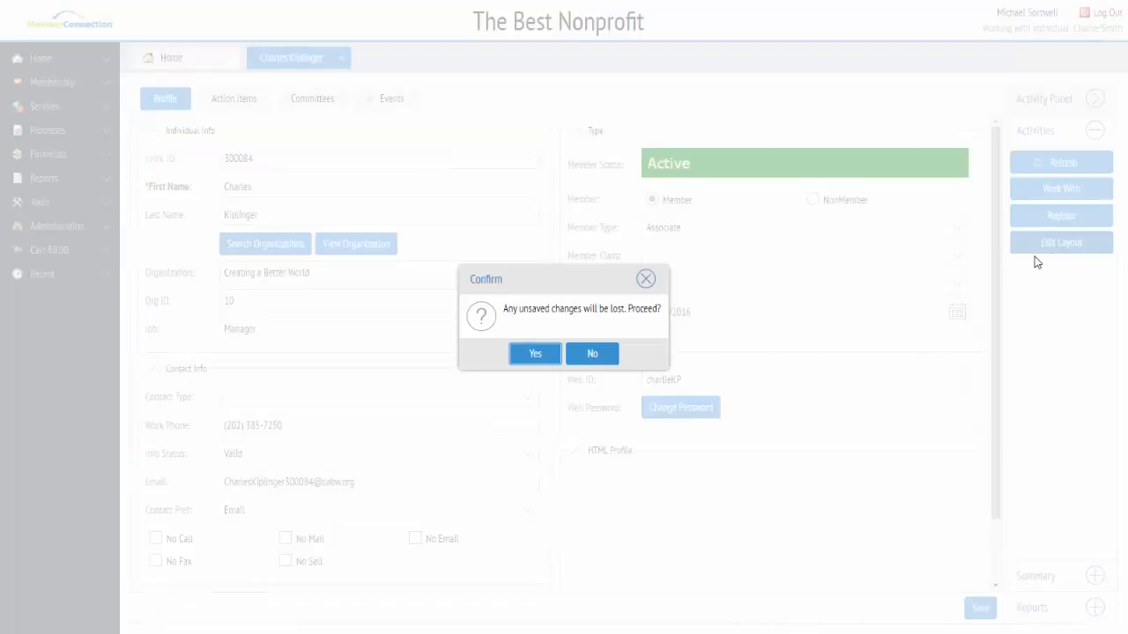
left_click(549, 354)
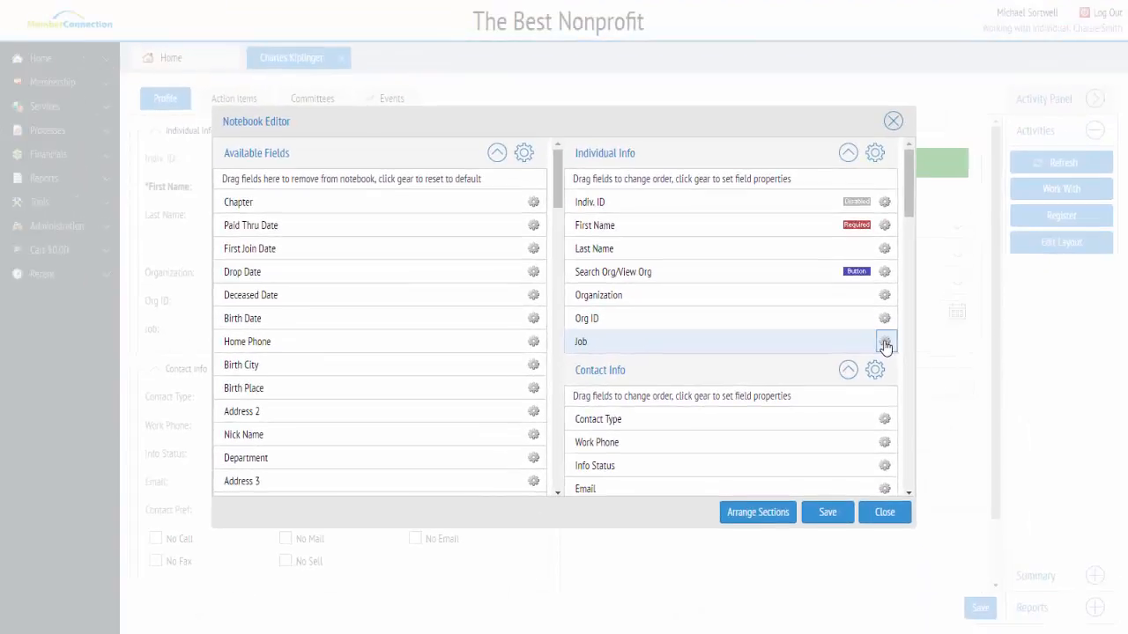
left_click(885, 342)
triple_click(612, 282)
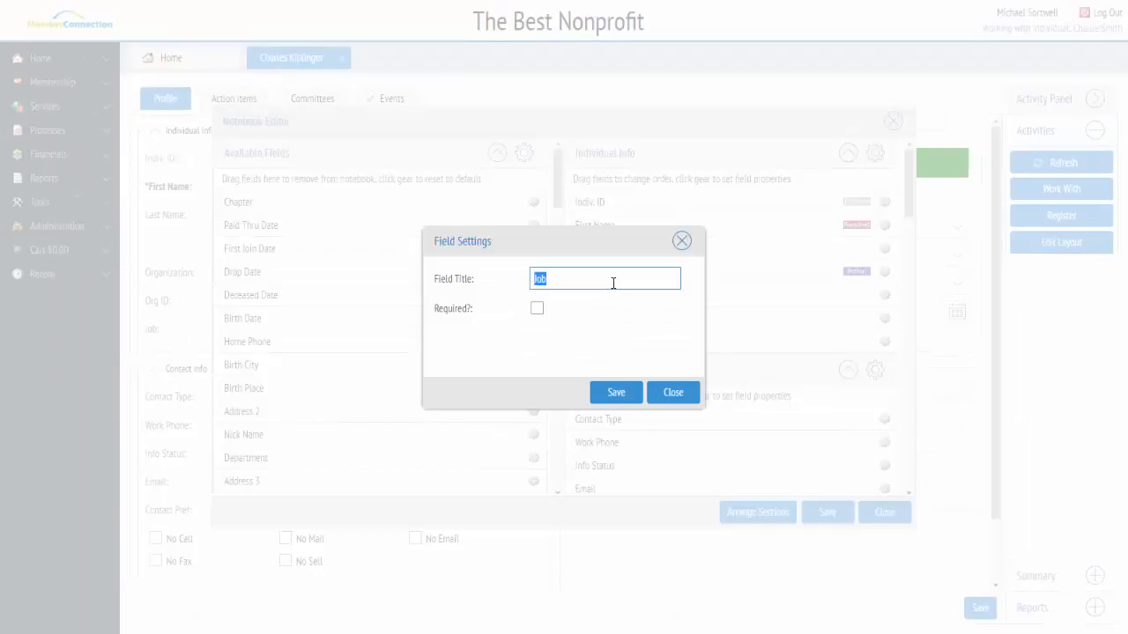
type("Pos")
type("tion")
left_click(621, 393)
left_click(828, 512)
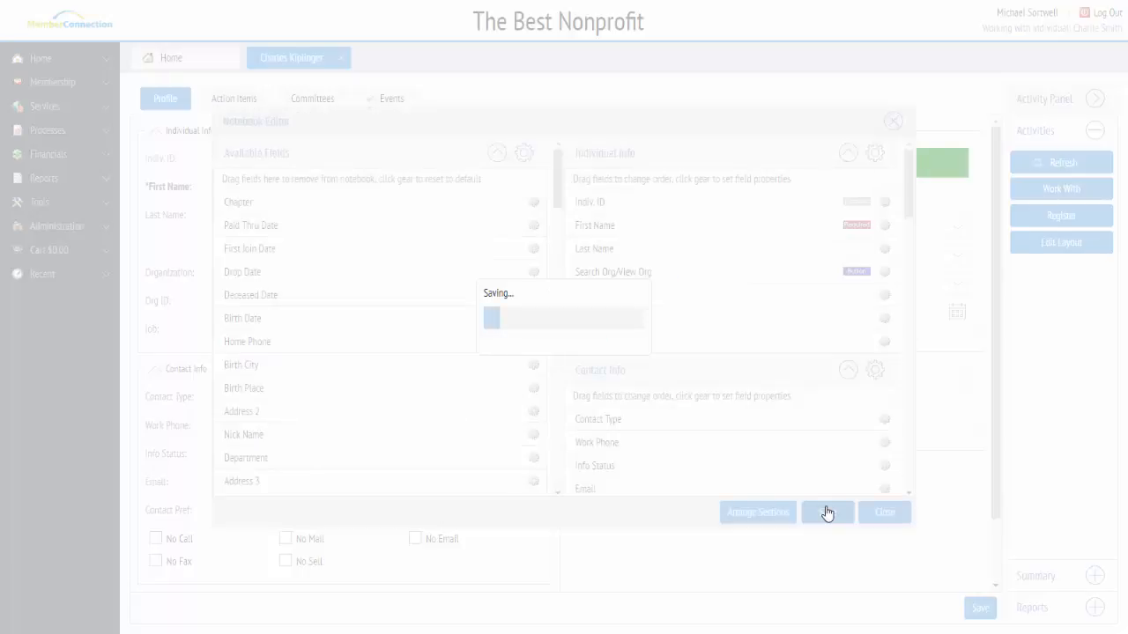
left_click(877, 521)
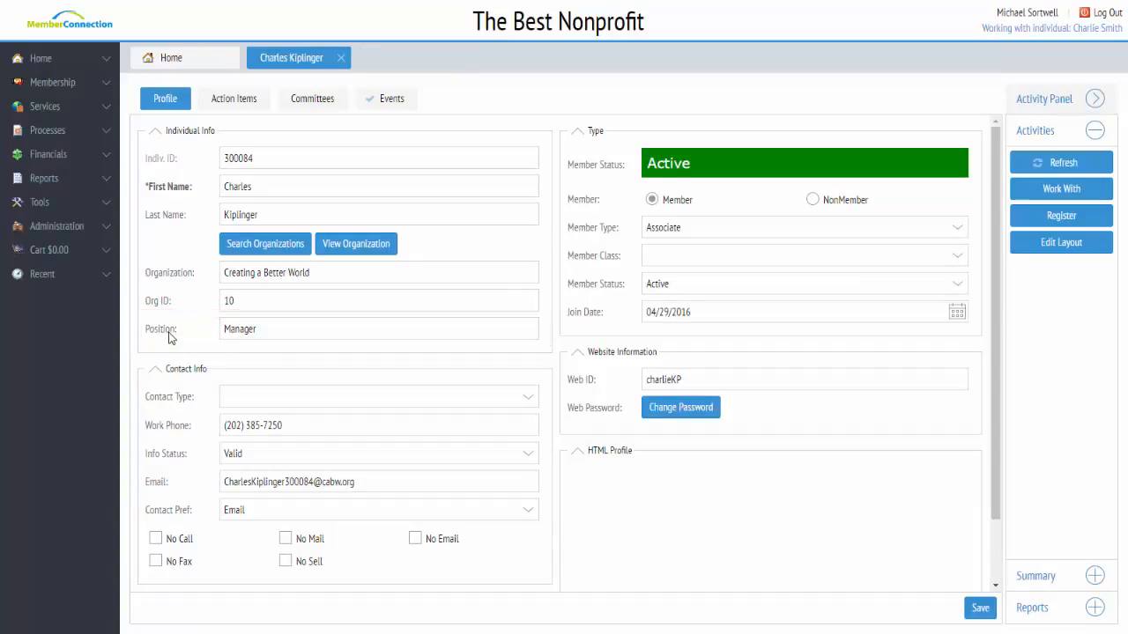
Reopen the layout editor, retitle the Individual Info section as Personal Info and set it to be initially collapsed
left_click(1042, 245)
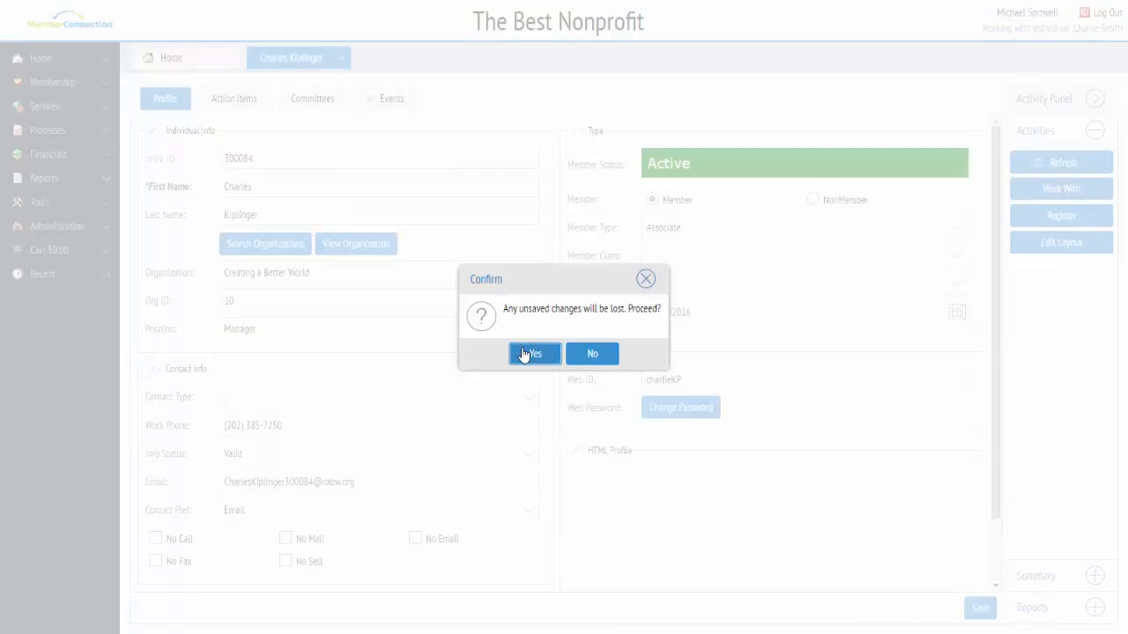
left_click(524, 353)
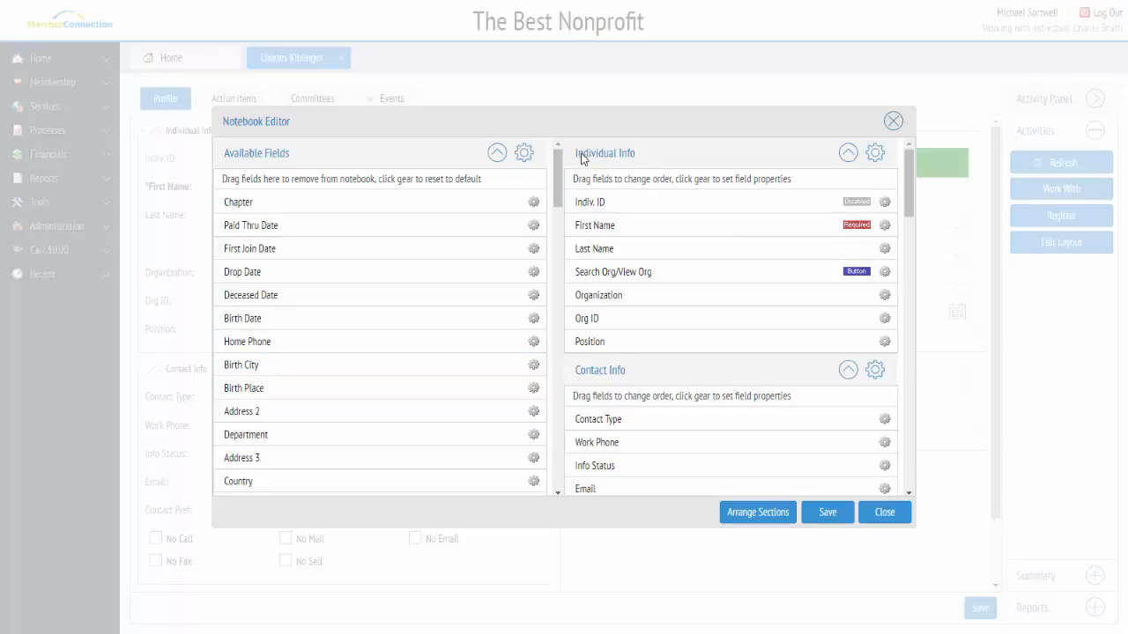
left_click(875, 155)
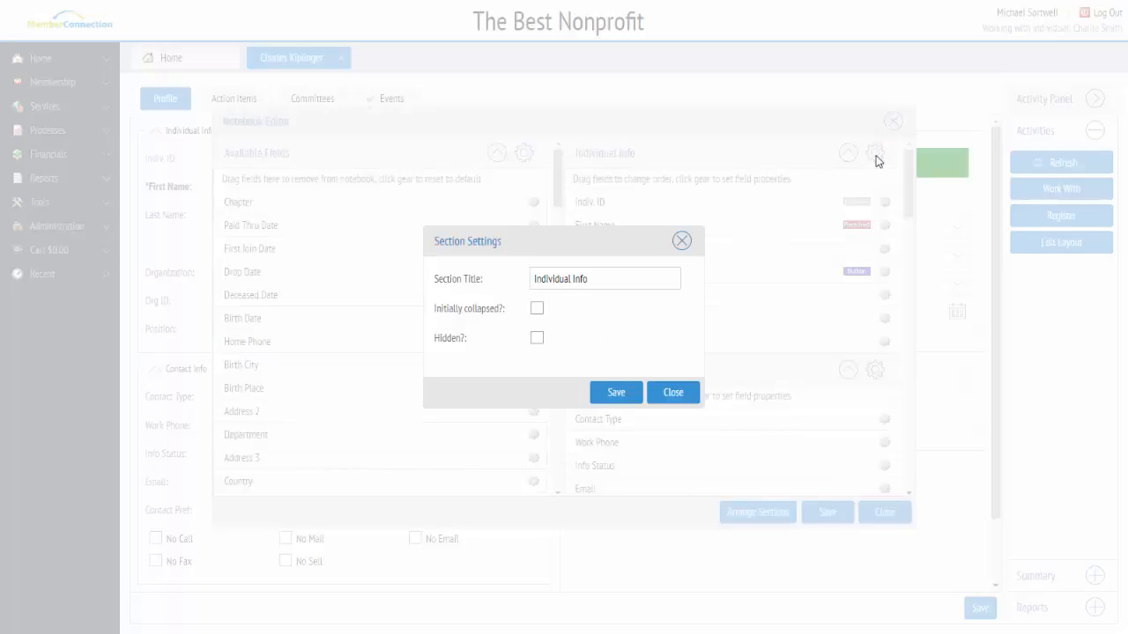
left_click(569, 279)
left_click_drag(569, 278, 531, 276)
type("Pers")
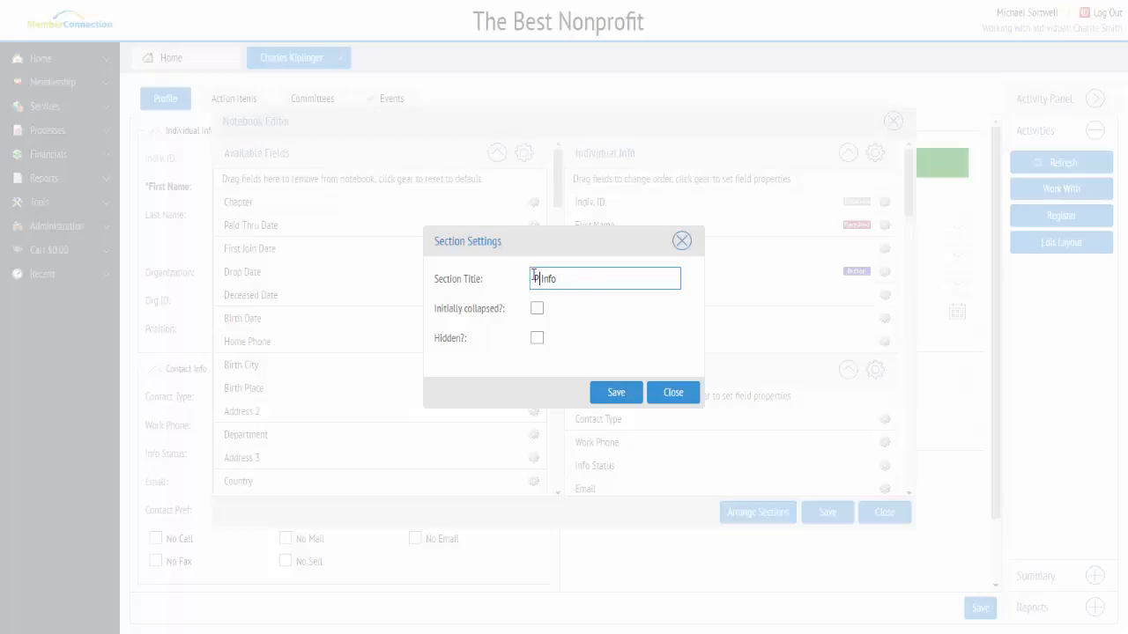
type("onal")
left_click(537, 310)
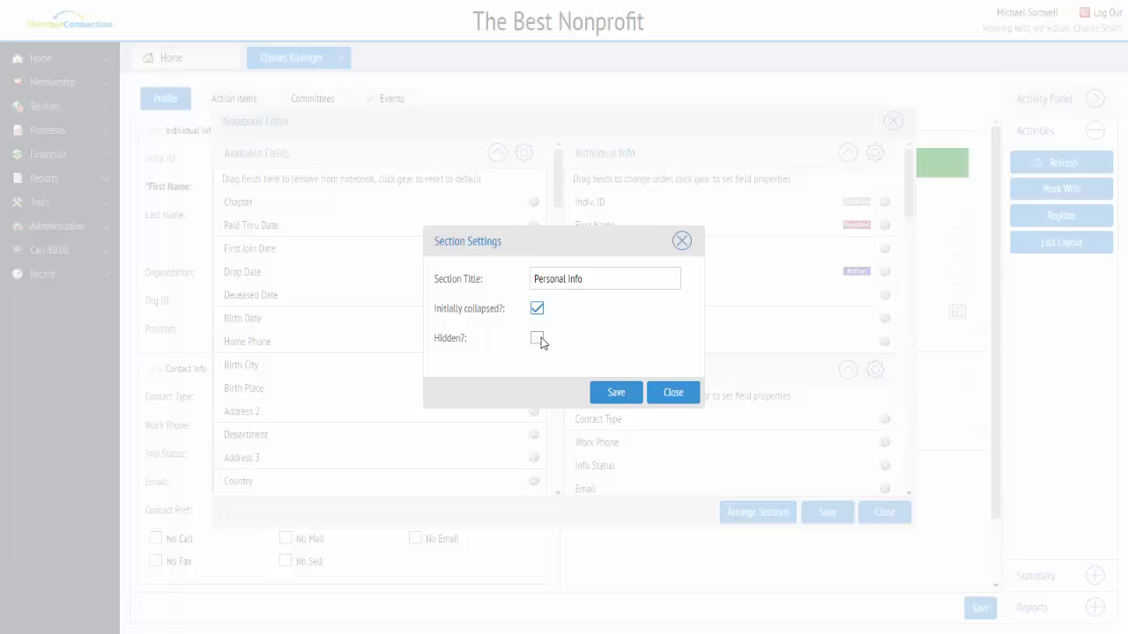
left_click(616, 397)
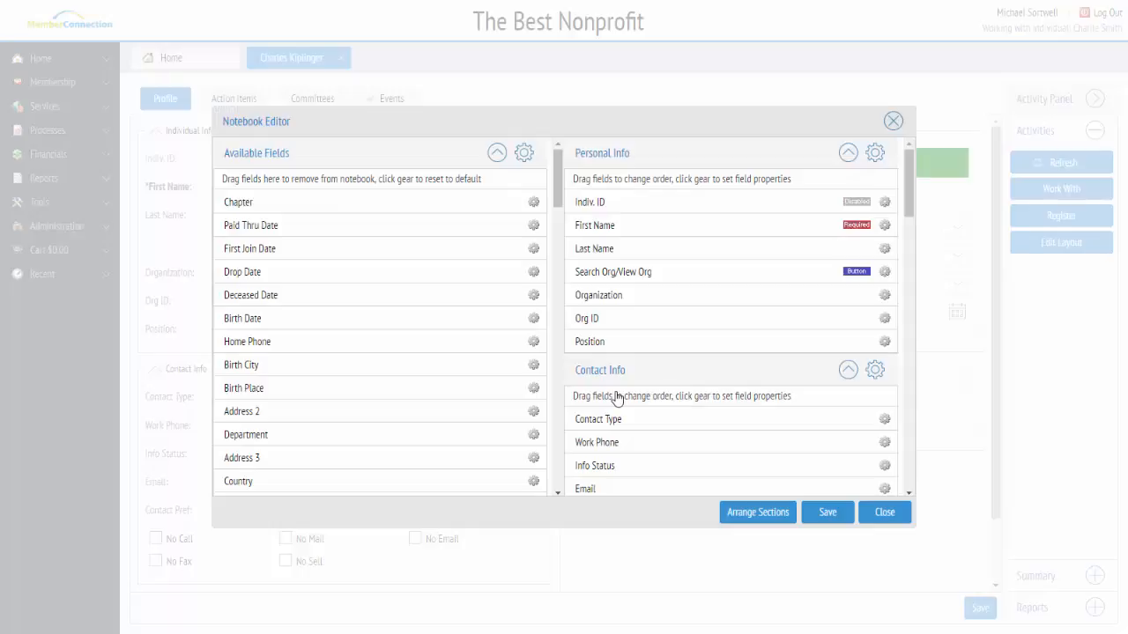
Save and close the layout, and expand the Personal Info section on the individual's profile
left_click(828, 514)
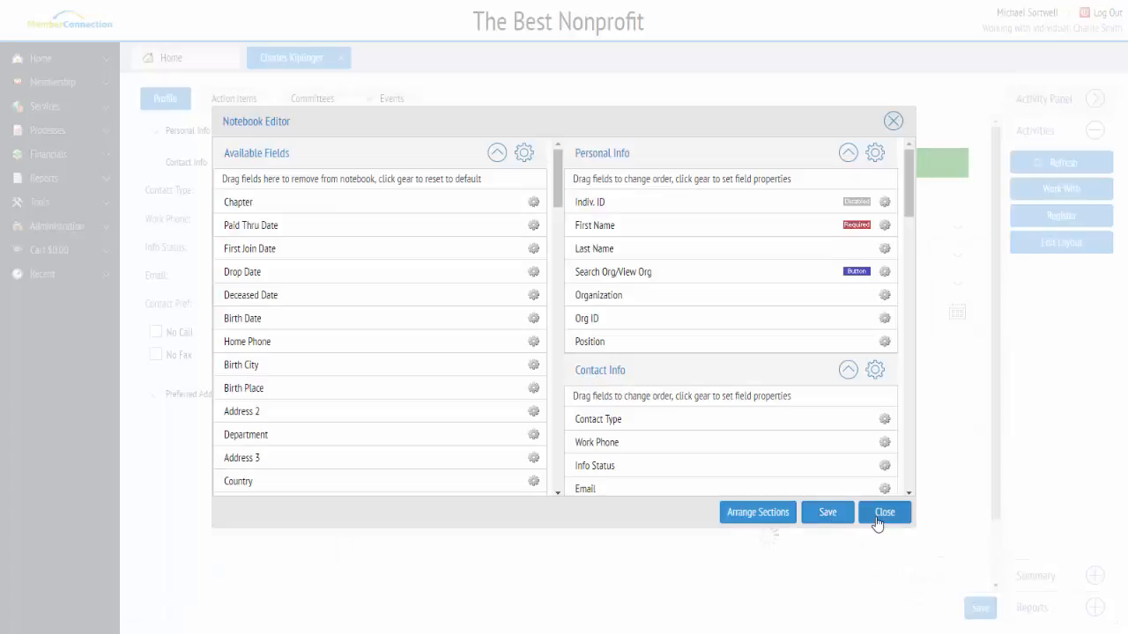
left_click(877, 514)
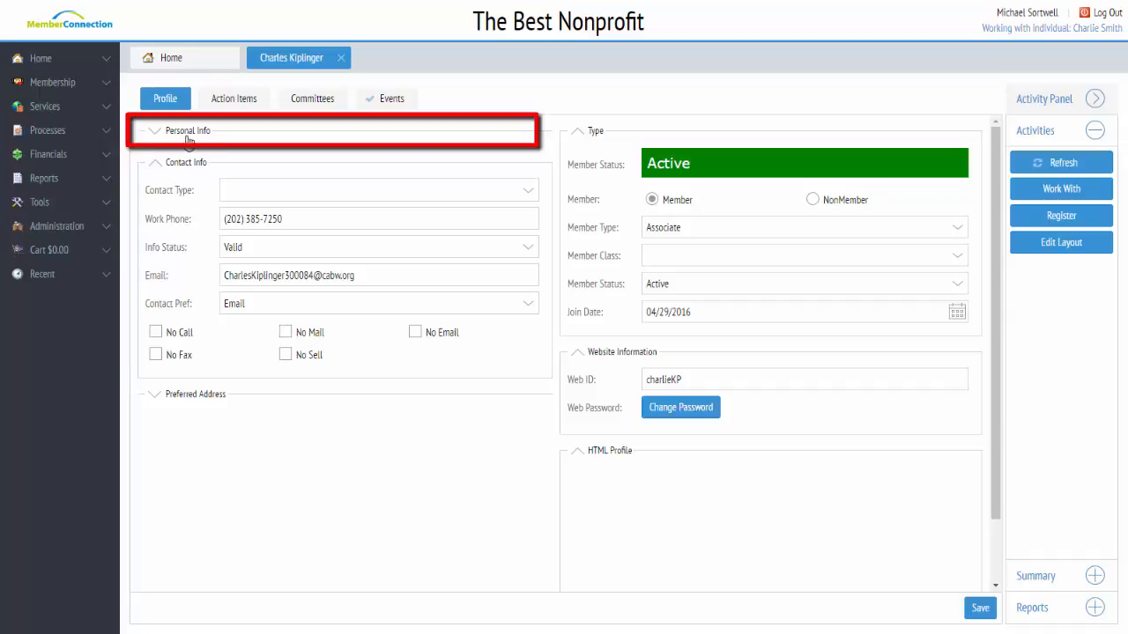
left_click(156, 133)
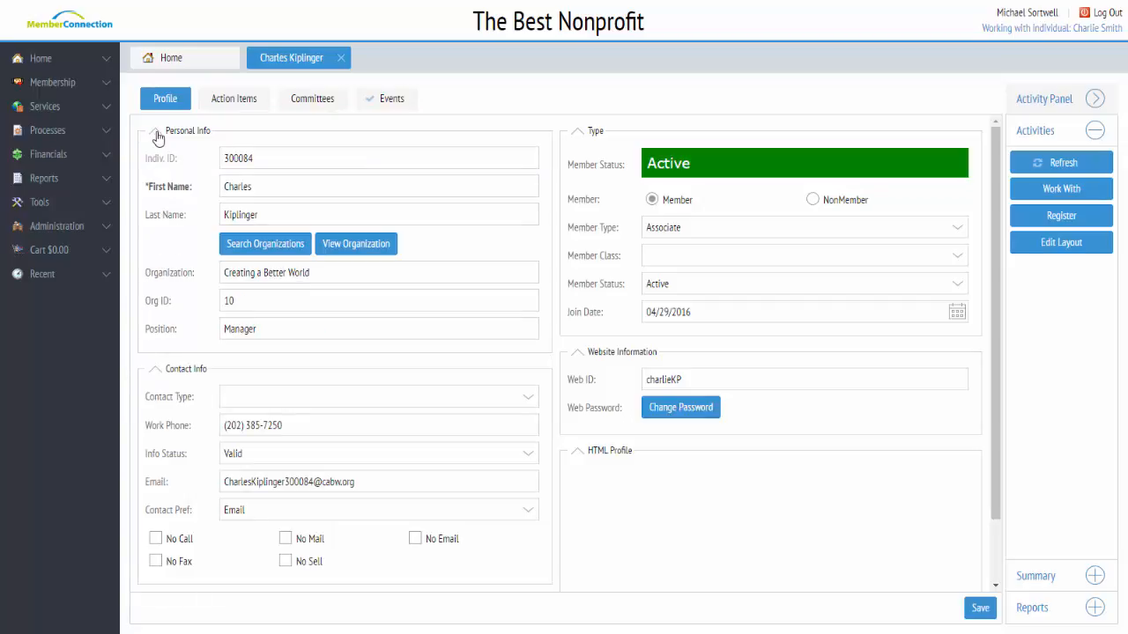
Reopen the layout editor, arrange the sections so that HTML Profile sits above Type, and save the arrangement
left_click(1036, 245)
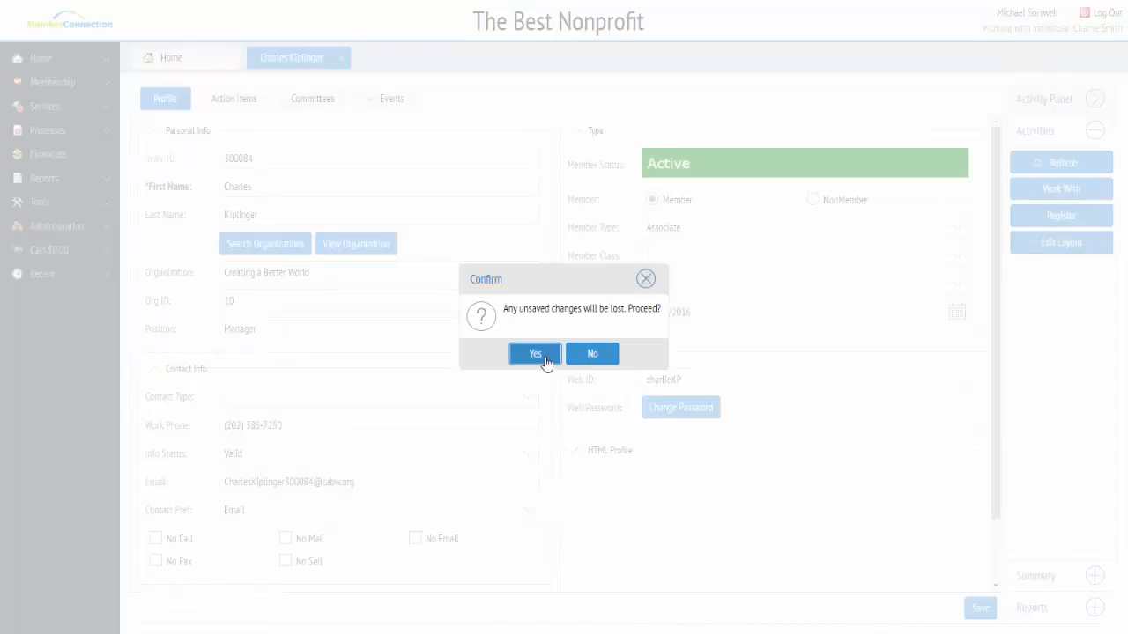
left_click(535, 354)
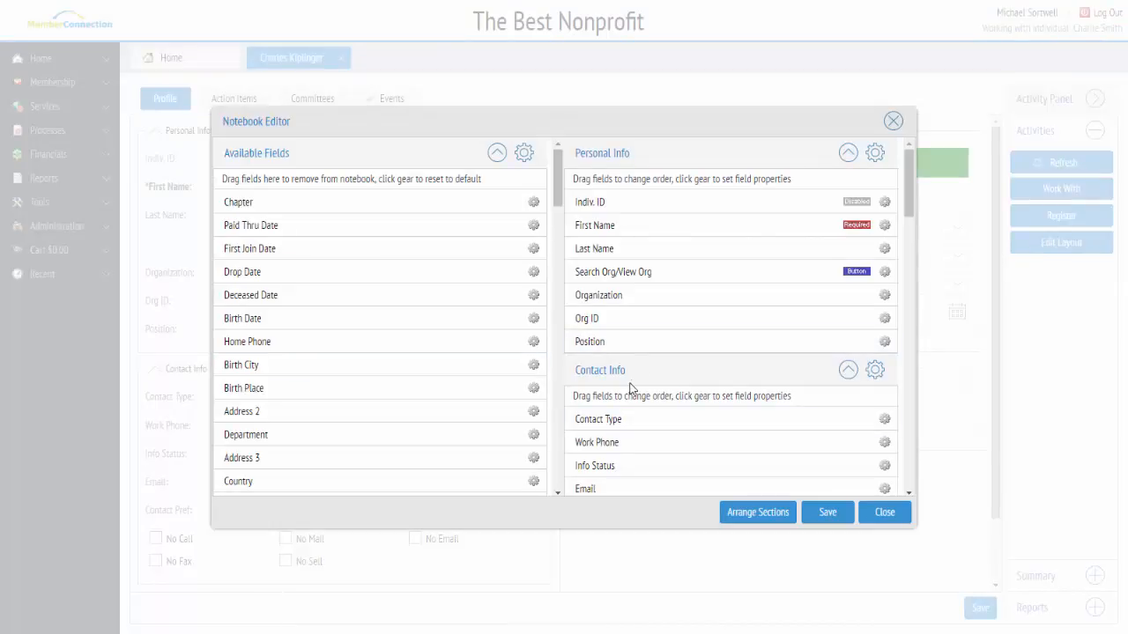
left_click(775, 514)
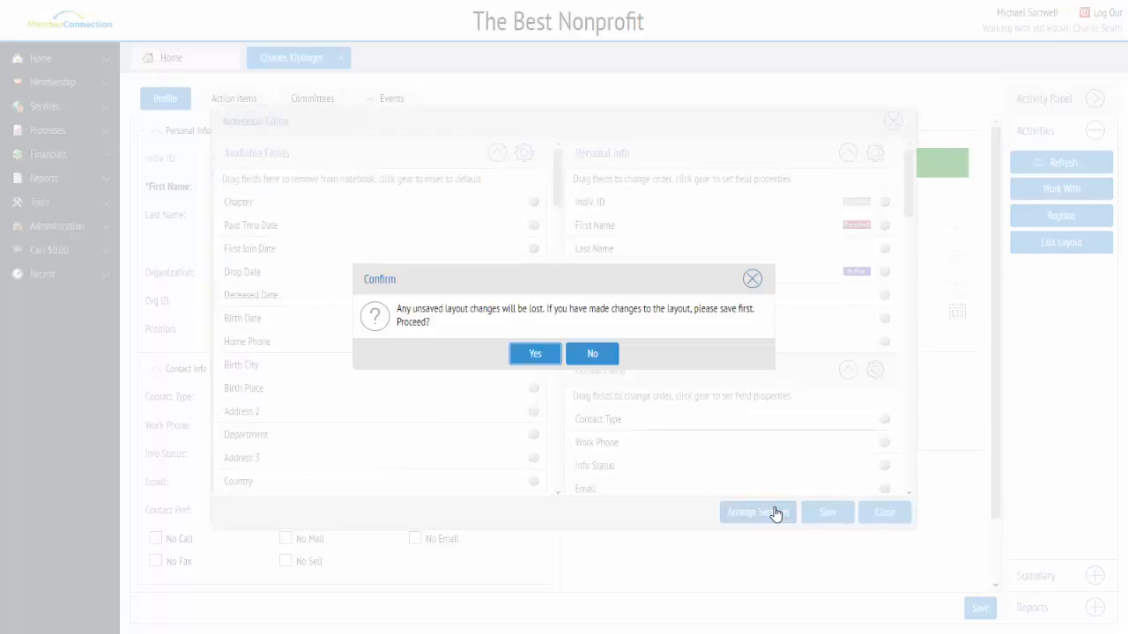
left_click(535, 353)
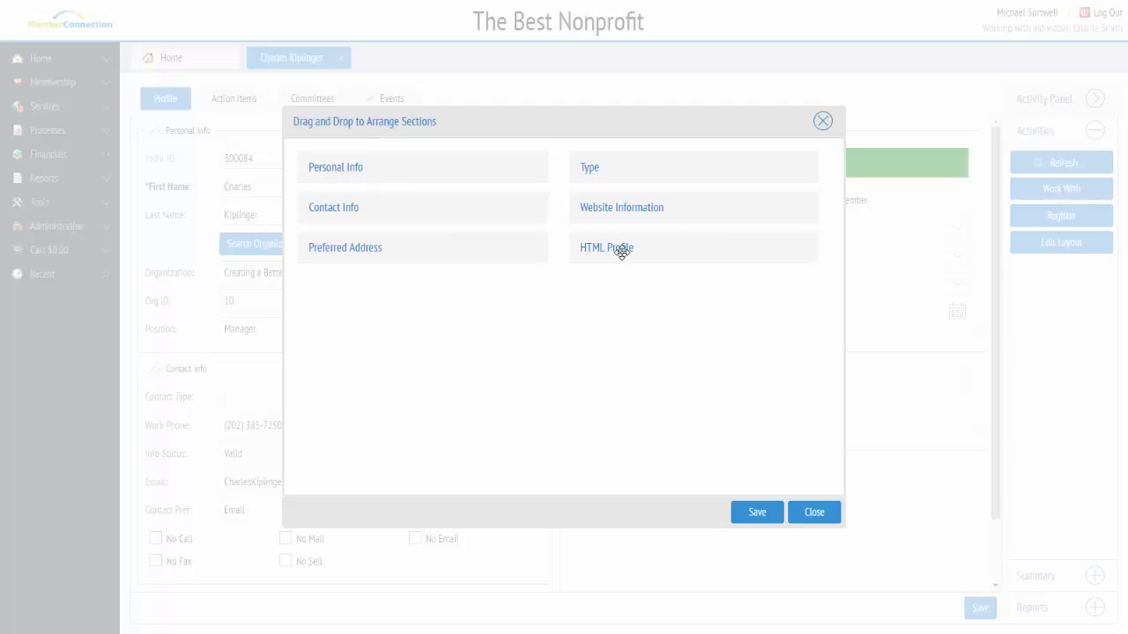
left_click_drag(621, 252, 628, 164)
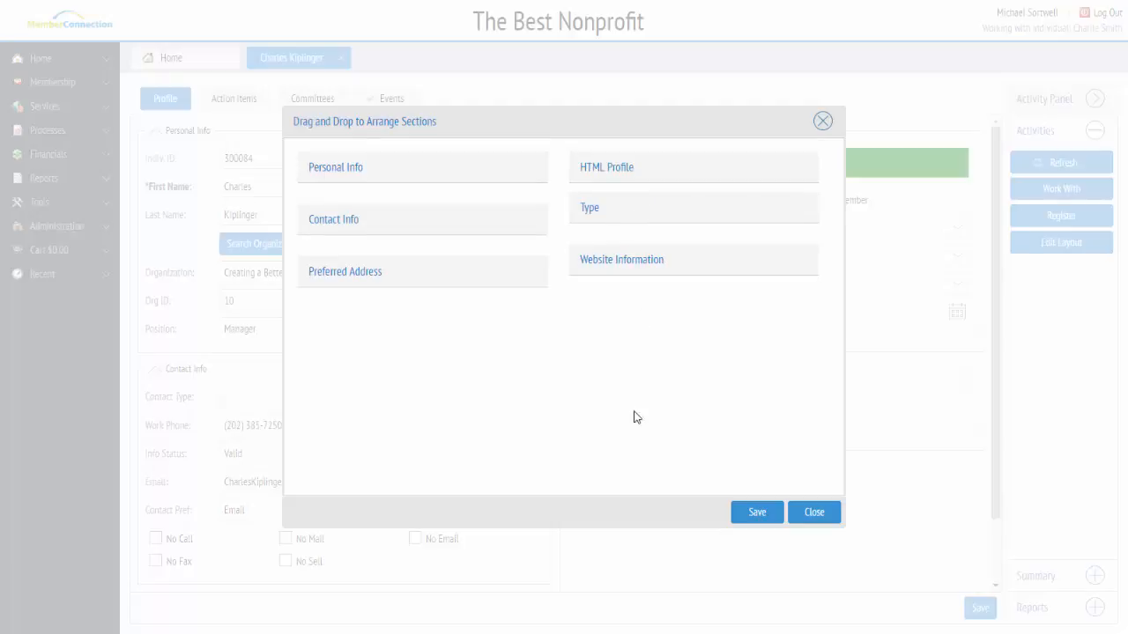
left_click(749, 512)
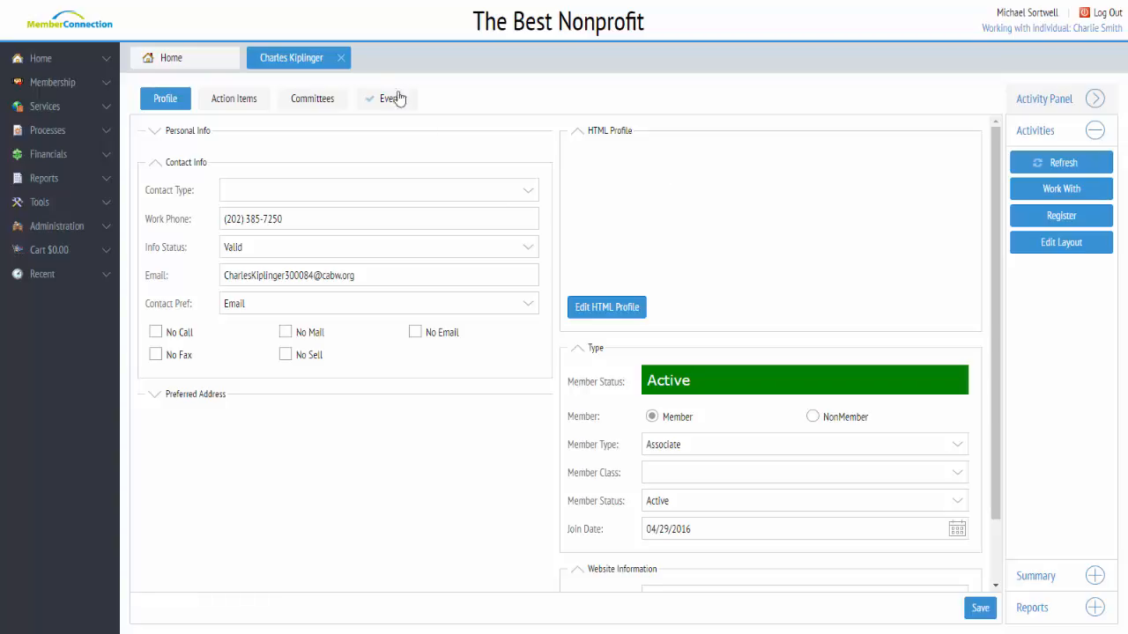
Close the individual's record and search the organizations for "b"
left_click(341, 58)
left_click(93, 83)
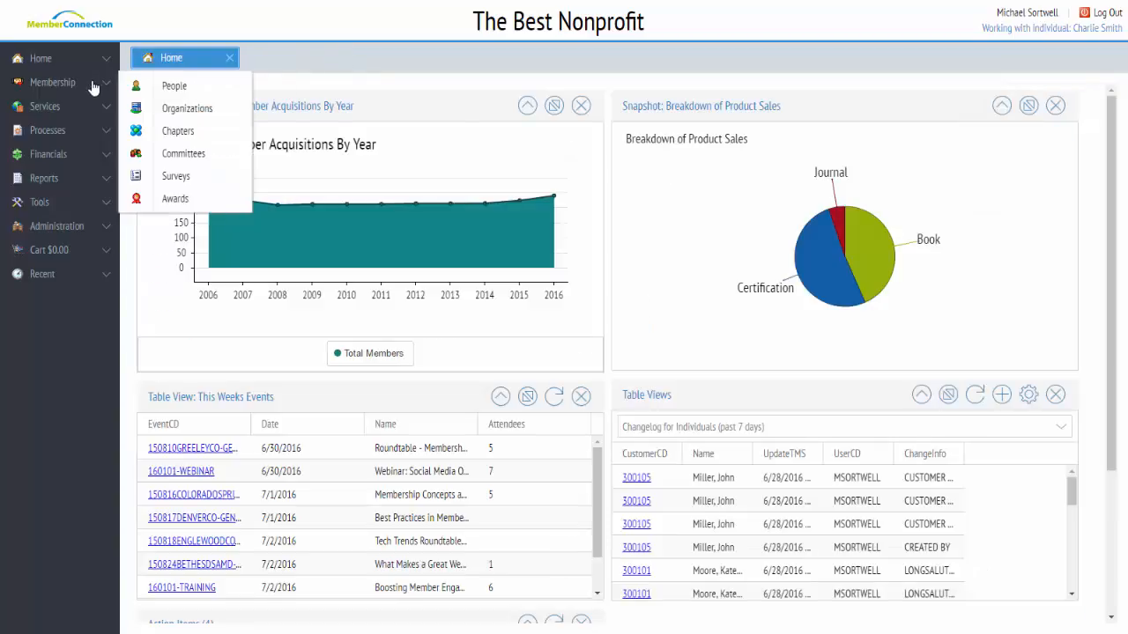
left_click(163, 109)
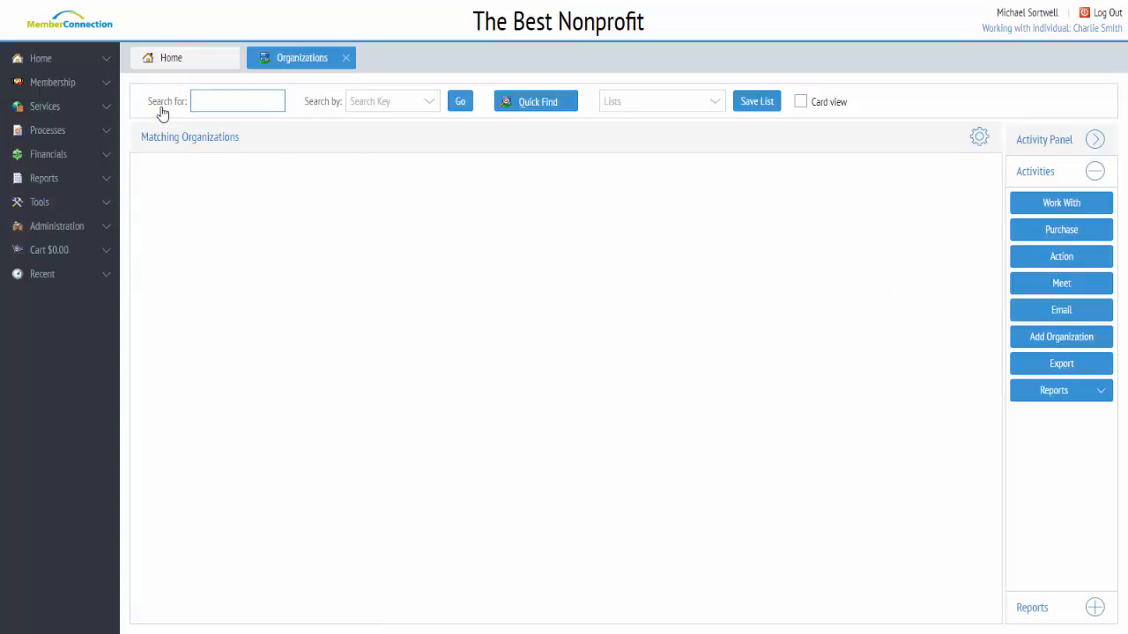
type("b")
key("Return")
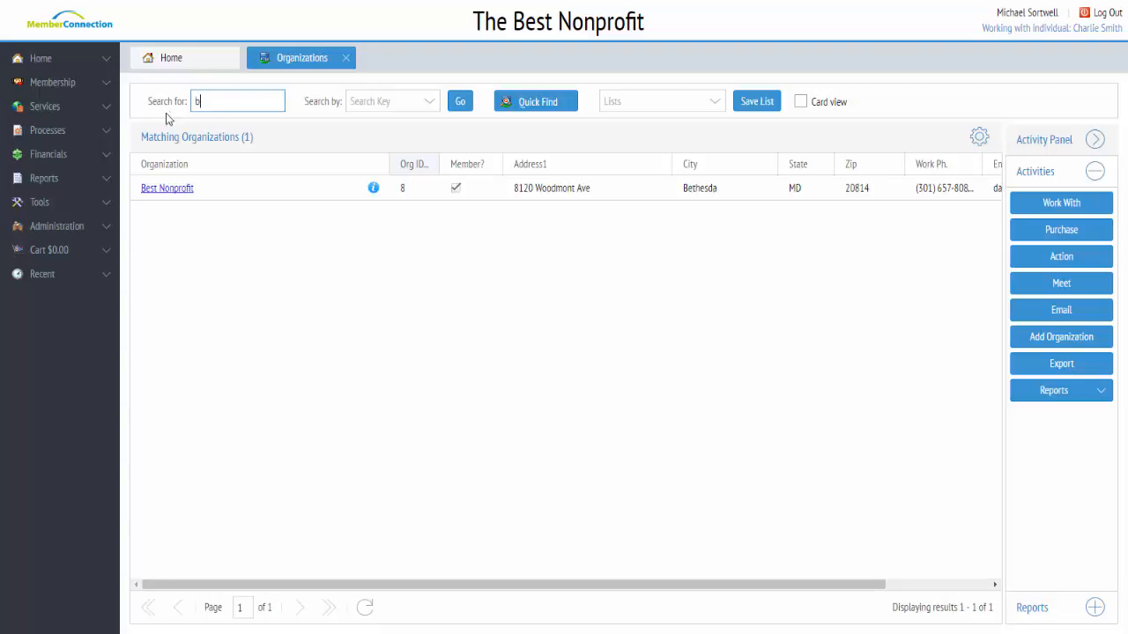
Open the Best Nonprofit organization record and its layout editor, proceeding despite any unsaved changes
left_click(163, 191)
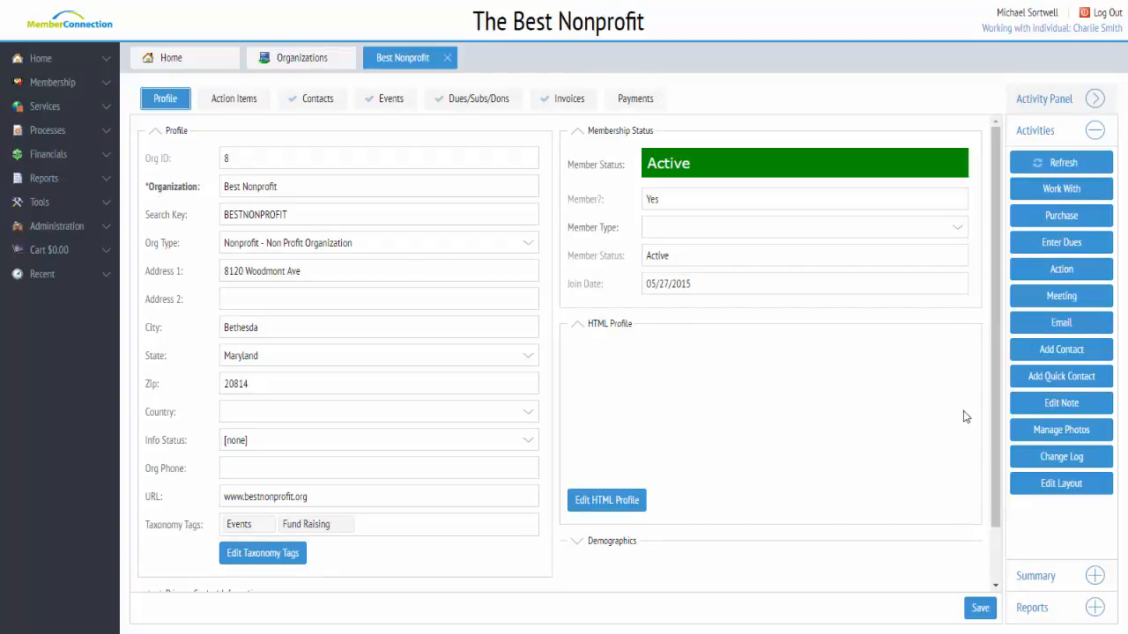
left_click(1076, 485)
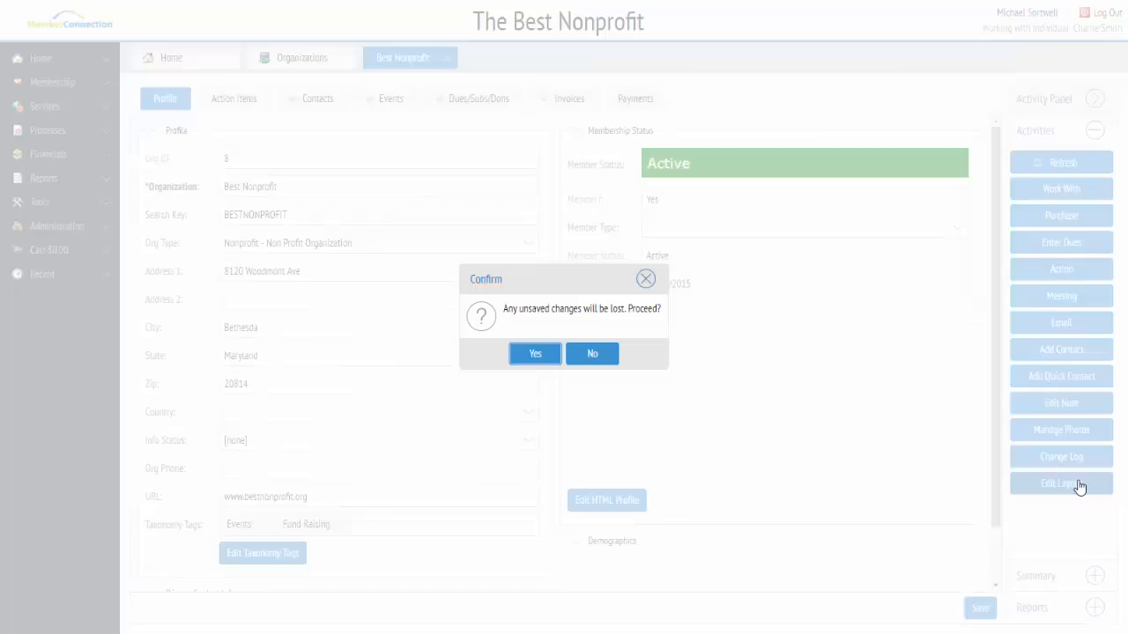
left_click(537, 353)
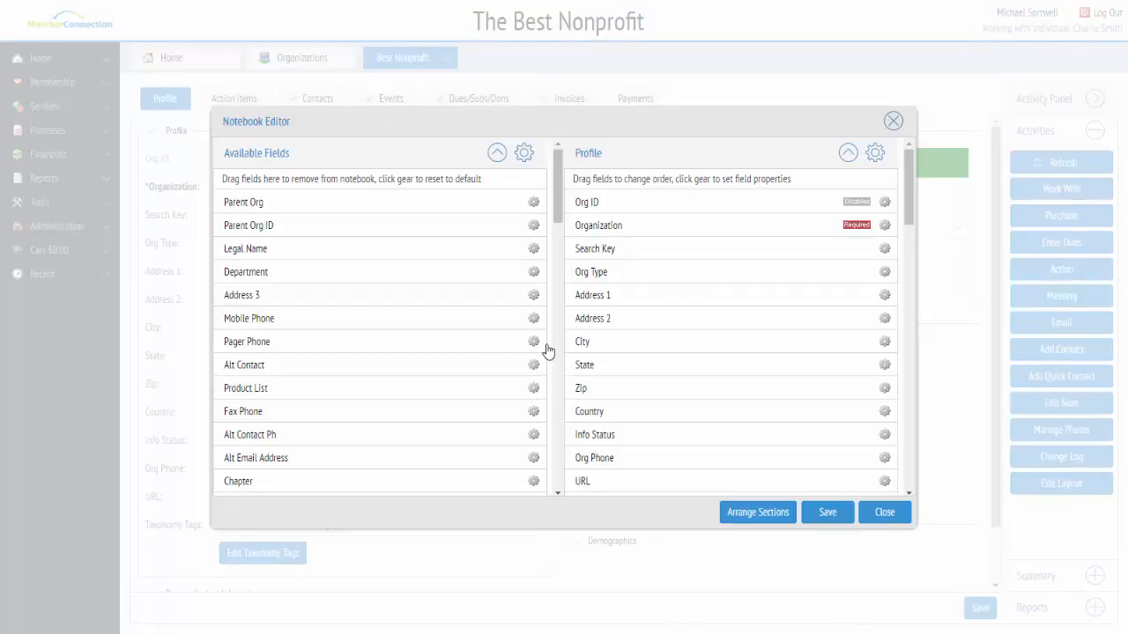